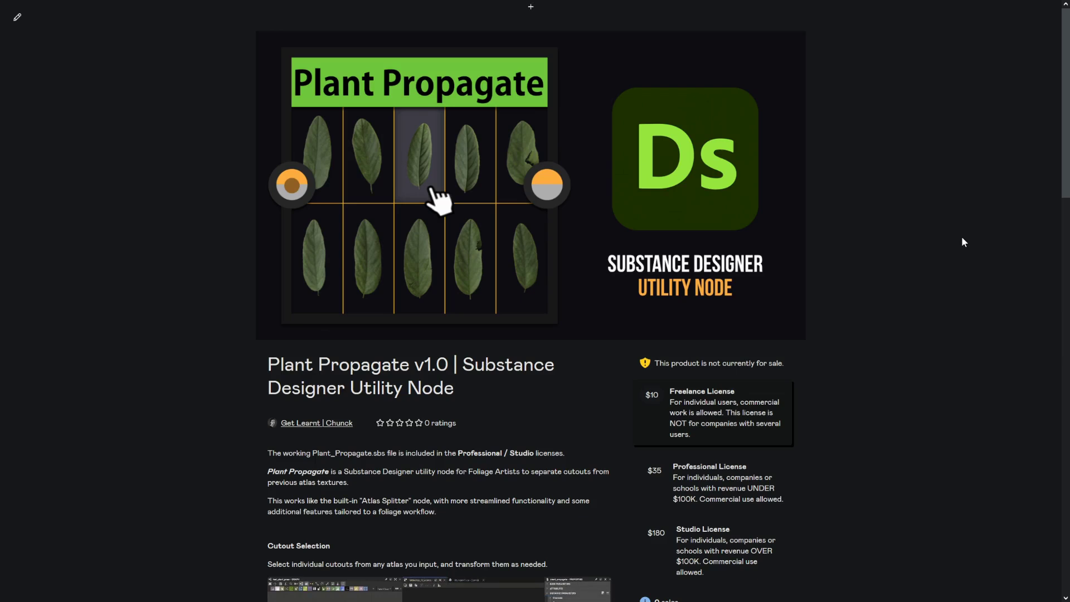
Look through the Plant Propagate v1.0 product page, including its feature sections and license options
{"action": "middle_click", "coordinate": [923, 191]}
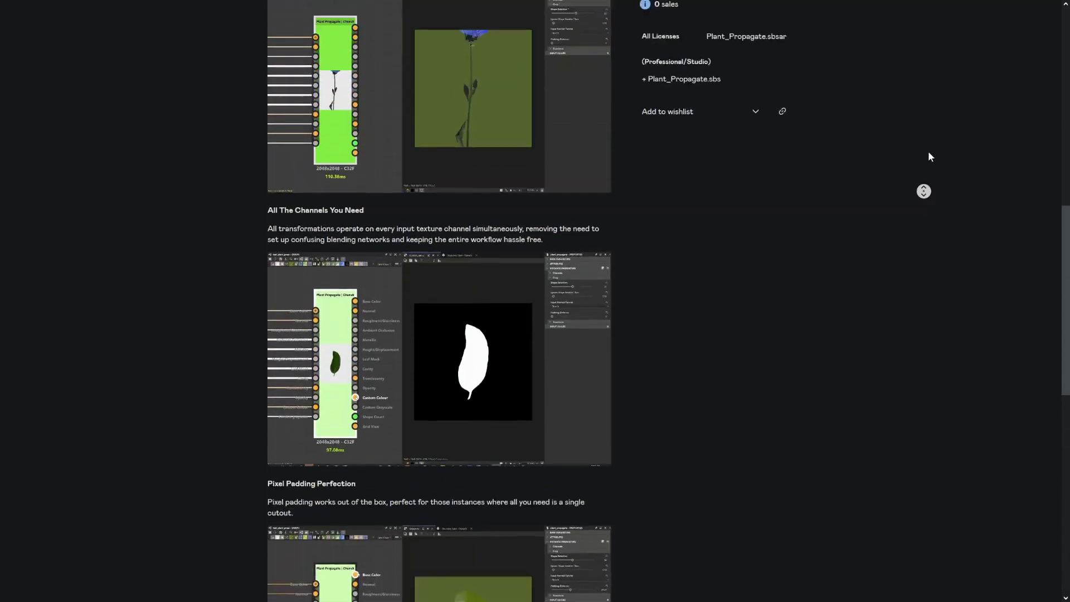
{"action": "middle_click", "coordinate": [928, 153]}
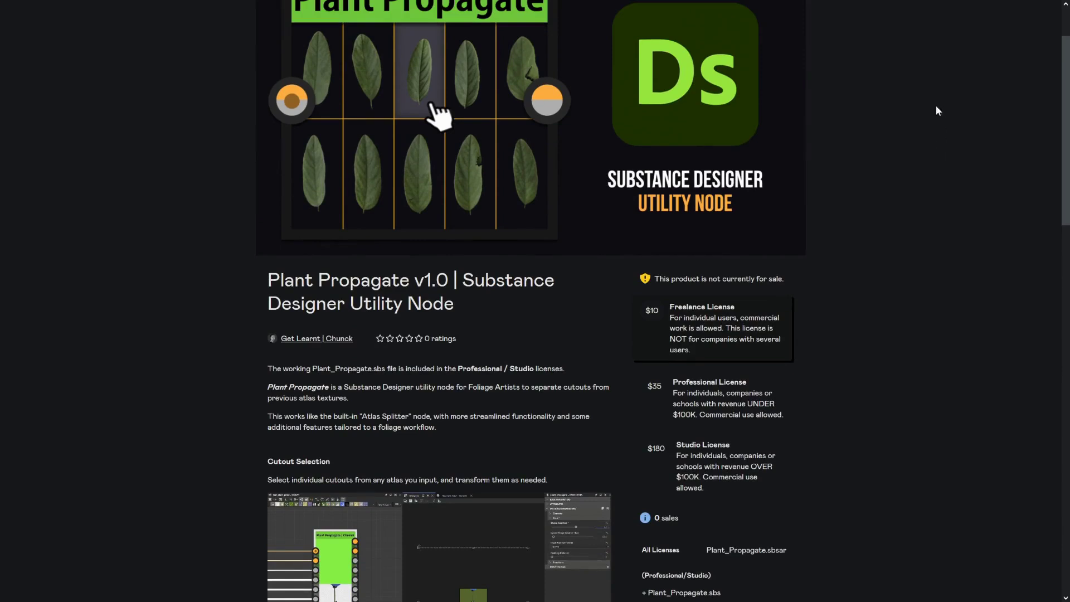
{"action": "scroll", "coordinate": [906, 289], "scroll_direction": "down", "scroll_amount": 1}
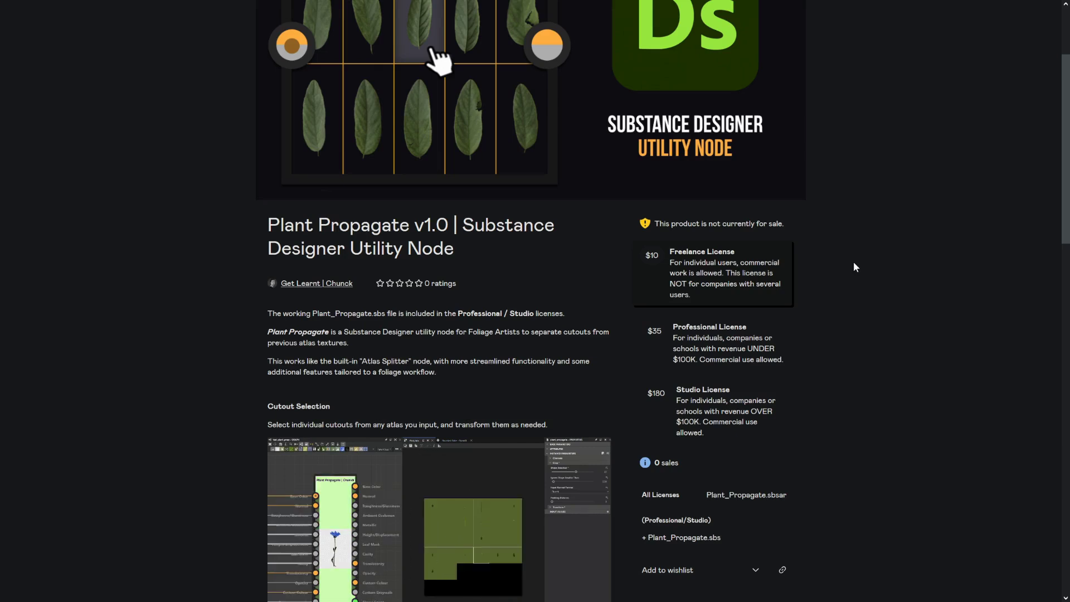
{"action": "scroll", "coordinate": [844, 106], "scroll_direction": "up", "scroll_amount": 3}
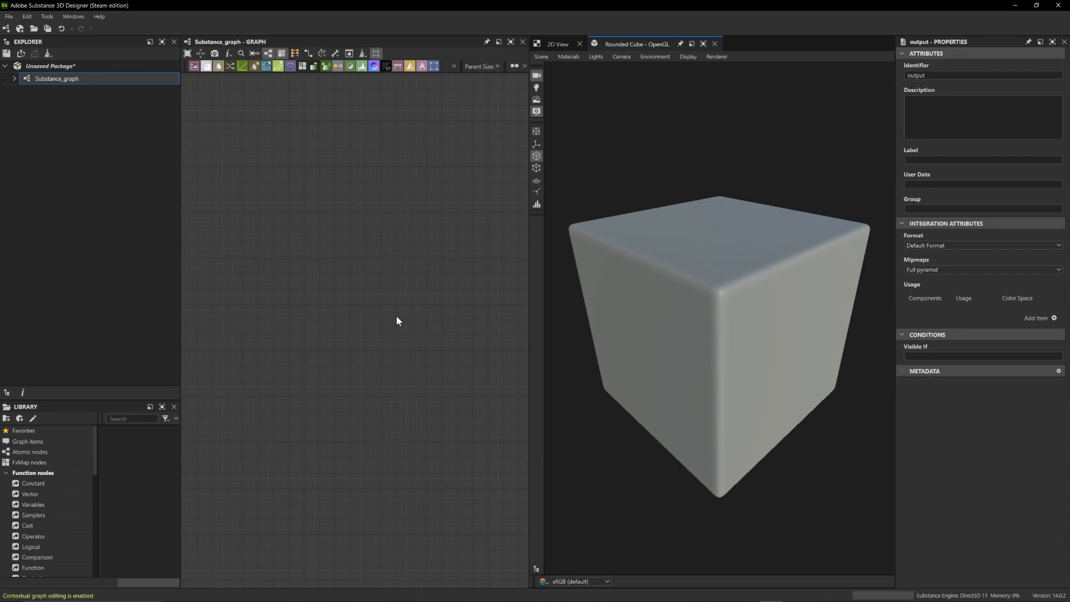
Review the project's library paths in the preferences and check the folder chooser for adding a new path
{"action": "left_click", "coordinate": [28, 16]}
{"action": "left_click", "coordinate": [54, 53]}
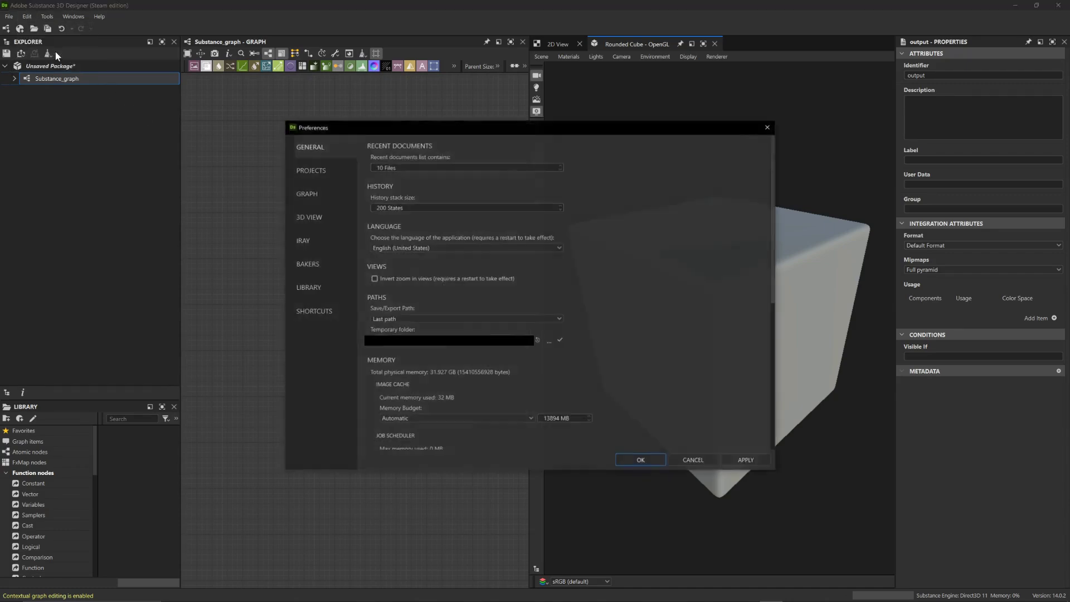
{"action": "left_click", "coordinate": [335, 173]}
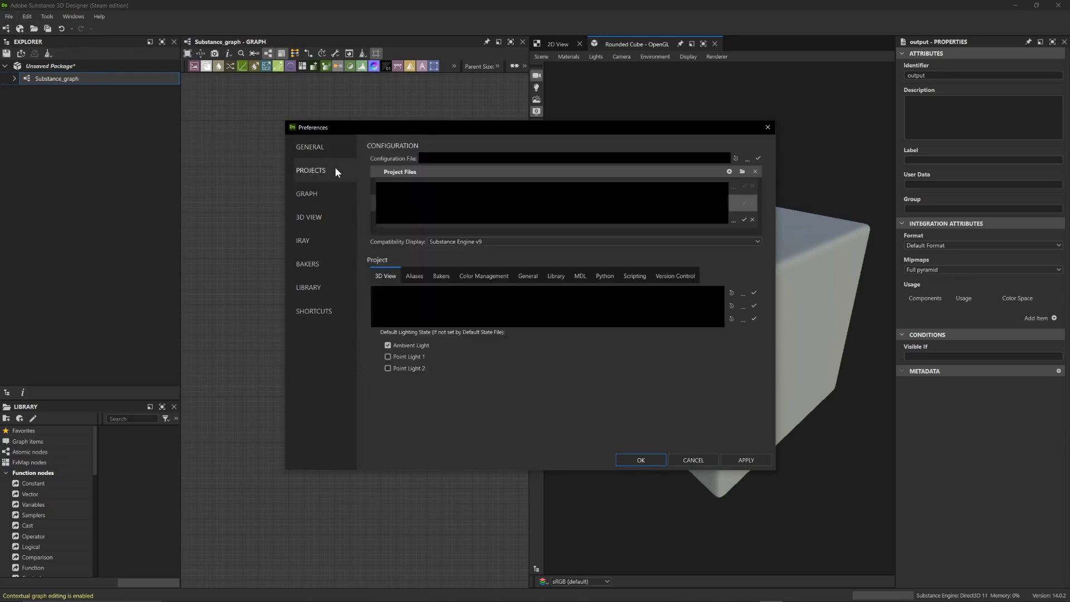
{"action": "left_click", "coordinate": [556, 276]}
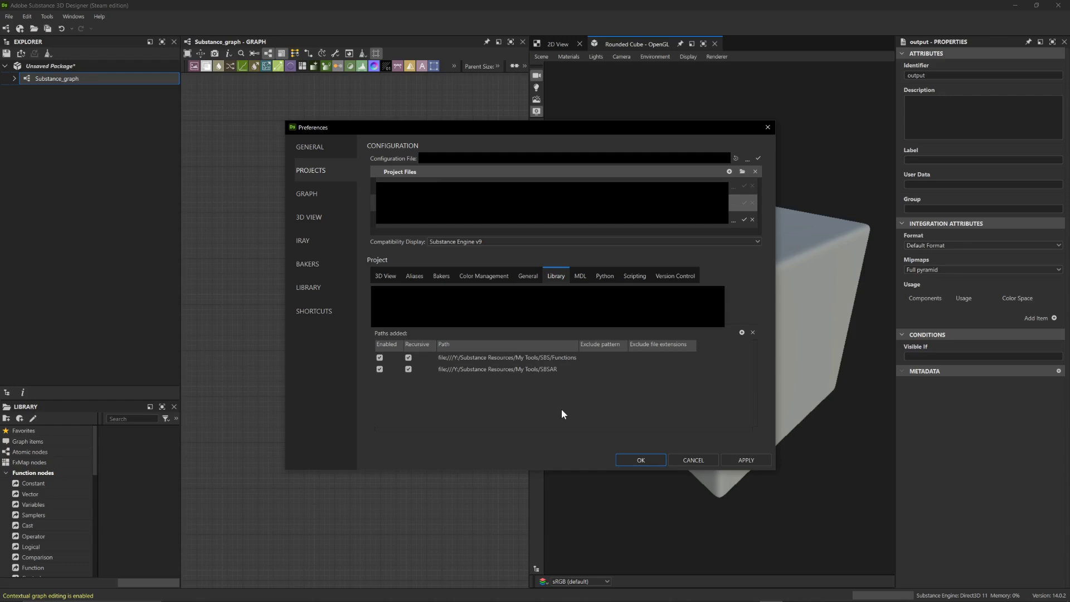
{"action": "left_click", "coordinate": [741, 333]}
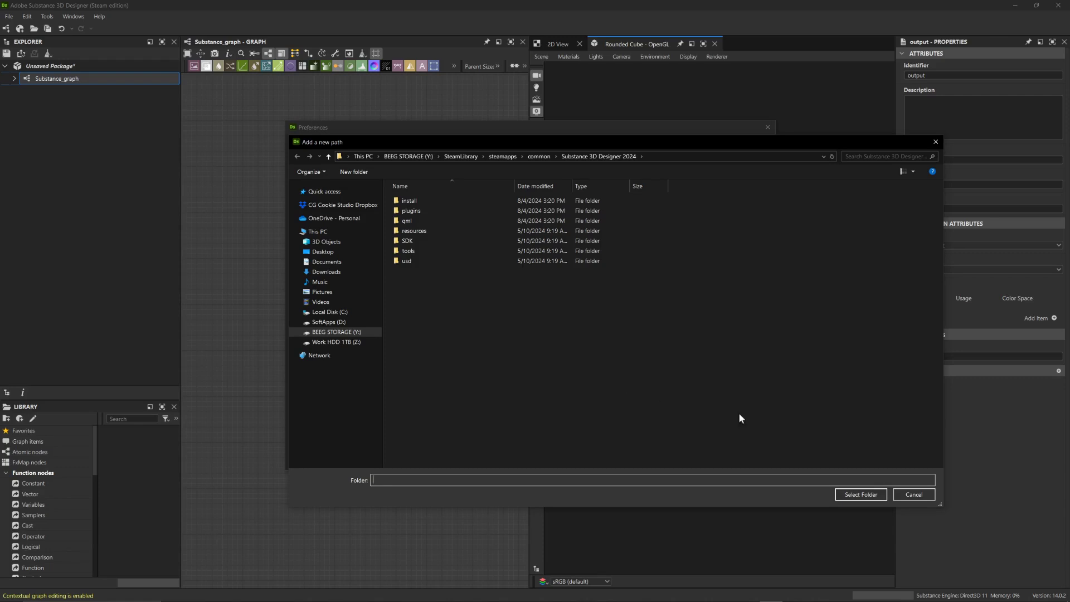
{"action": "left_click", "coordinate": [913, 495]}
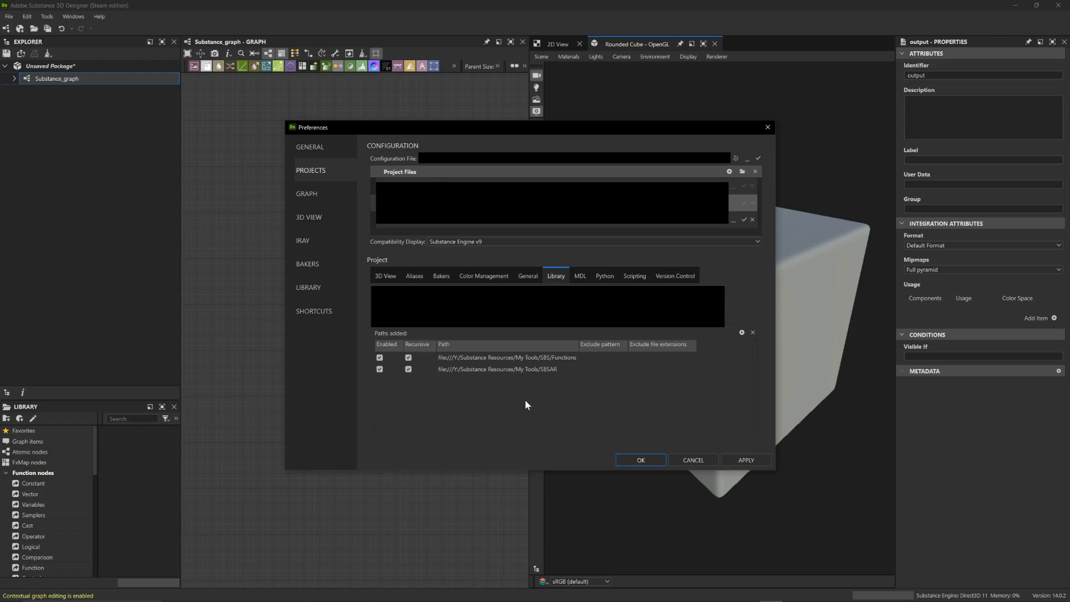
{"action": "left_click", "coordinate": [741, 459]}
{"action": "left_click", "coordinate": [641, 461]}
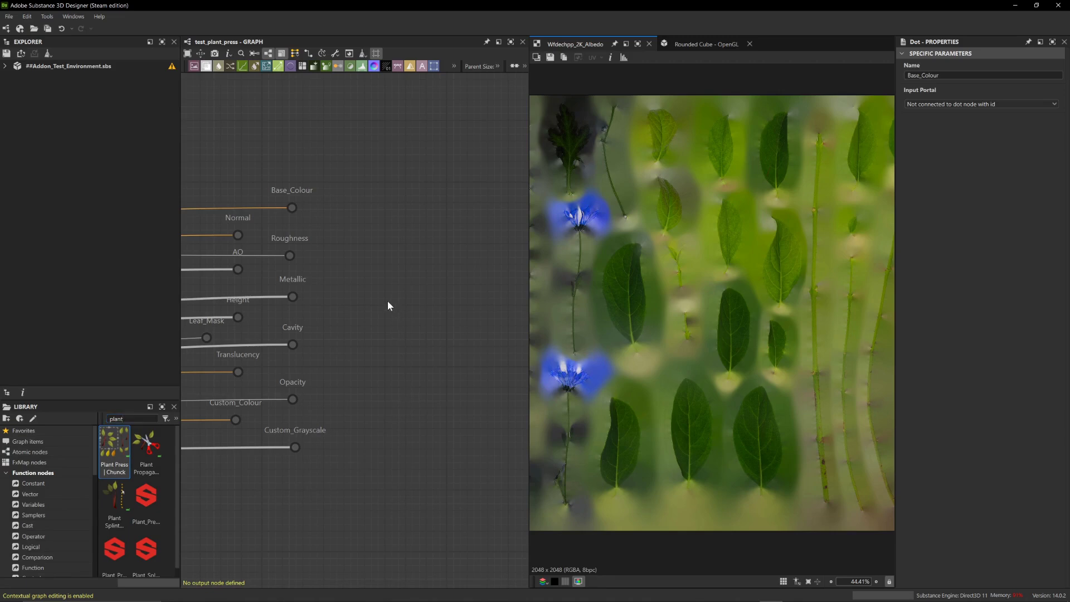
Add a Plant Propagate | Chunck node to the graph beside the atlas channel dot nodes
{"action": "key", "text": "space"}
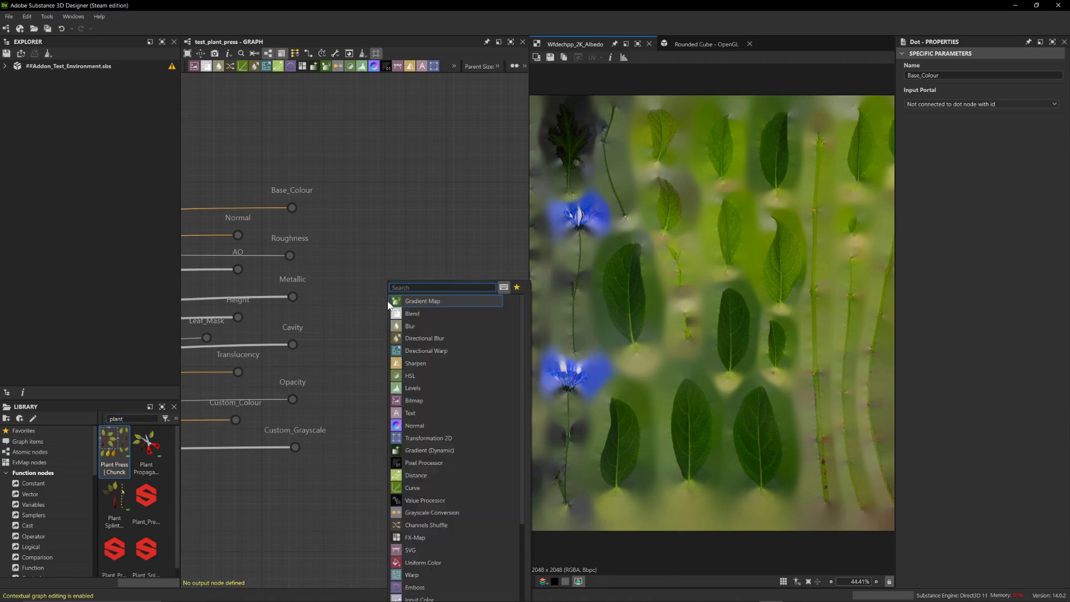
{"action": "type", "text": "plant"}
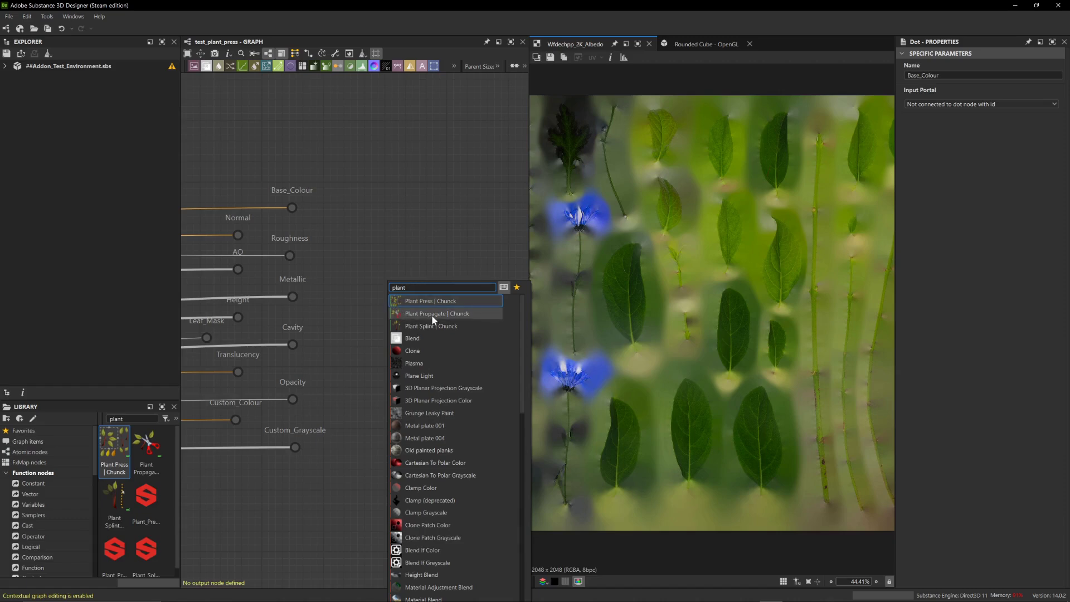
{"action": "mouse_move", "coordinate": [488, 320]}
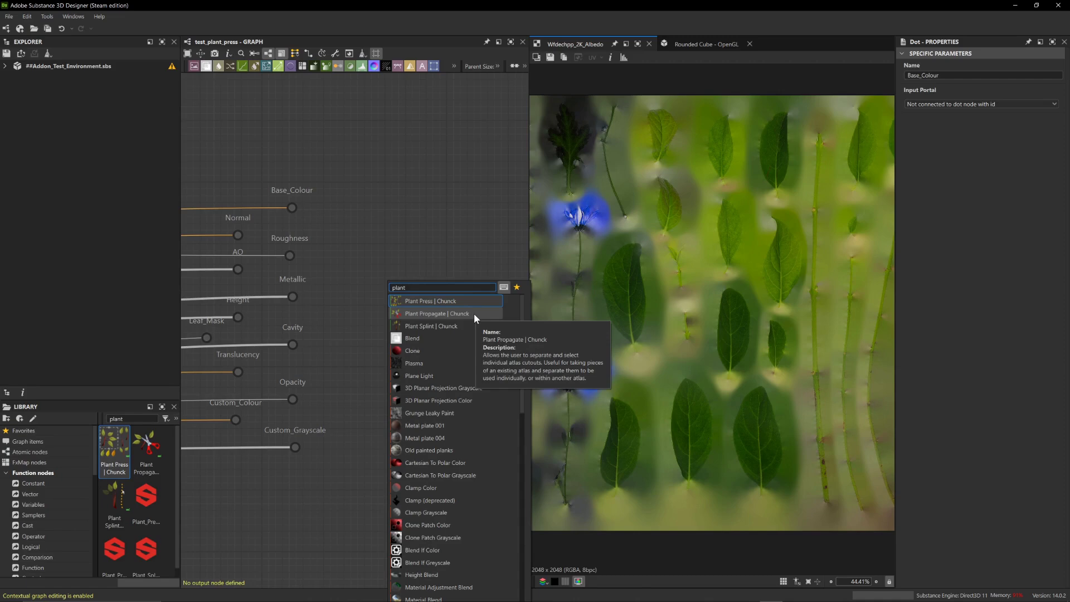
{"action": "left_click", "coordinate": [474, 313]}
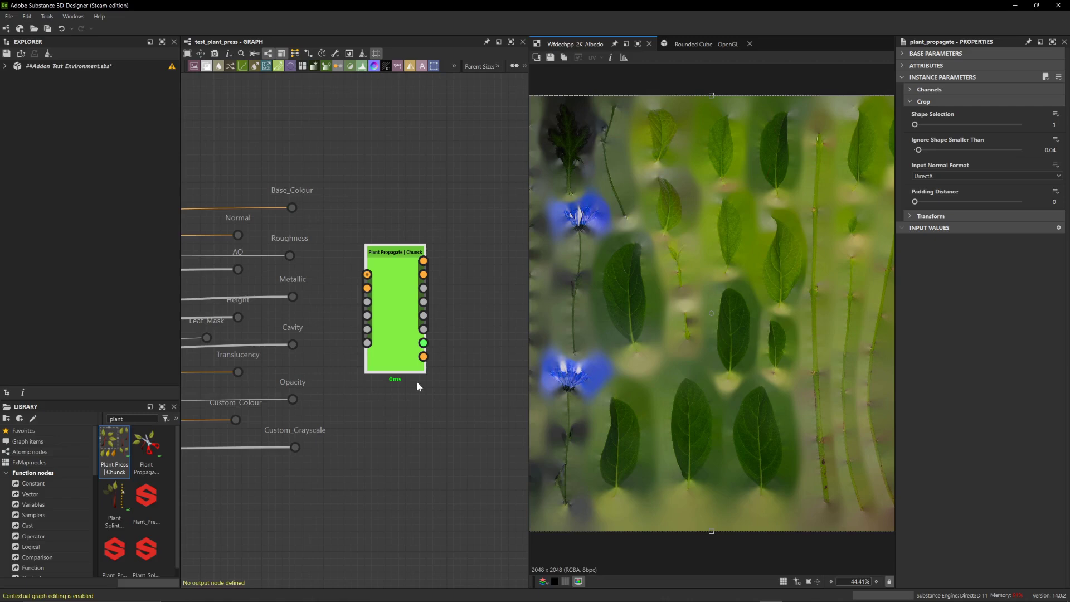
{"action": "scroll", "coordinate": [381, 231], "scroll_direction": "up", "scroll_amount": 1}
{"action": "middle_click_drag", "start_coordinate": [383, 234], "coordinate": [424, 213]}
{"action": "left_click_drag", "start_coordinate": [395, 128], "coordinate": [234, 509]}
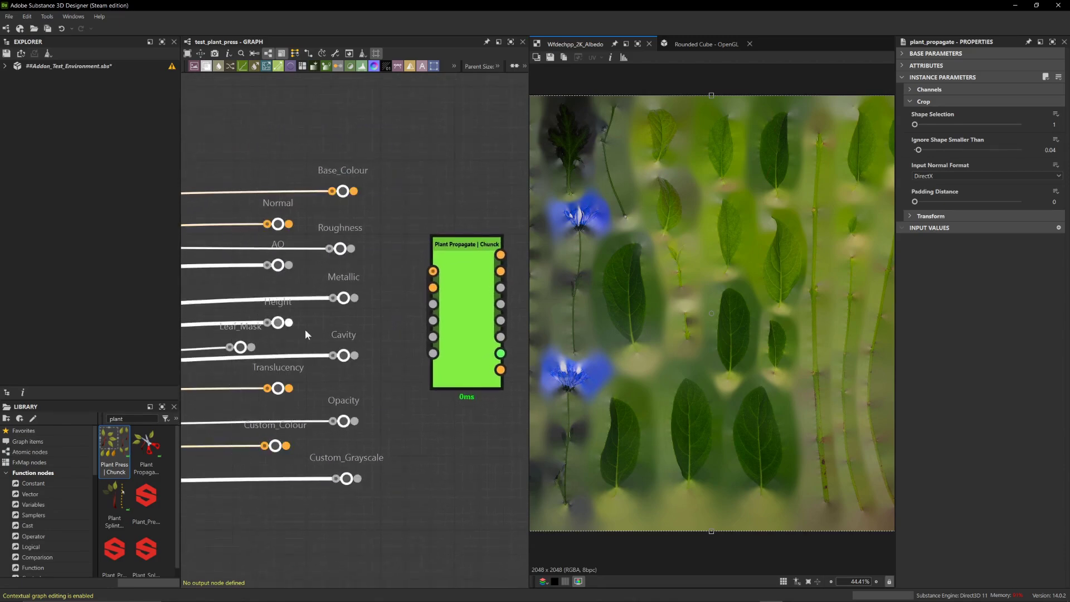
{"action": "left_click", "coordinate": [464, 192]}
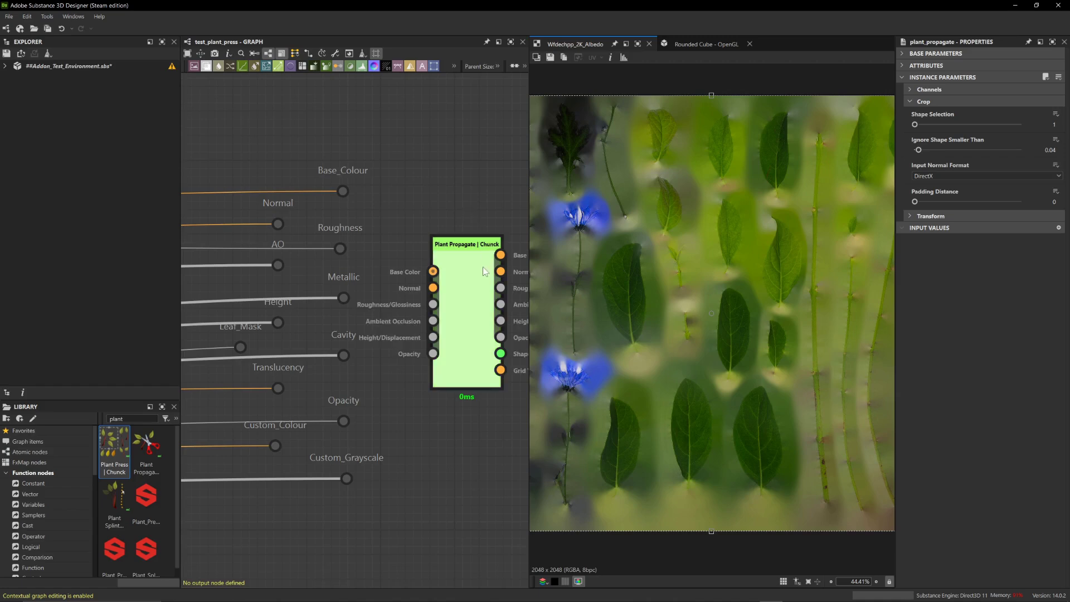
Enable the Metallic, Leaf Mask, Cavity, Translucency, Custom Colour and Custom Grayscale channels on the Plant Propagate node
{"action": "left_click", "coordinate": [453, 273]}
{"action": "scroll", "coordinate": [453, 274], "scroll_direction": "down", "scroll_amount": 2}
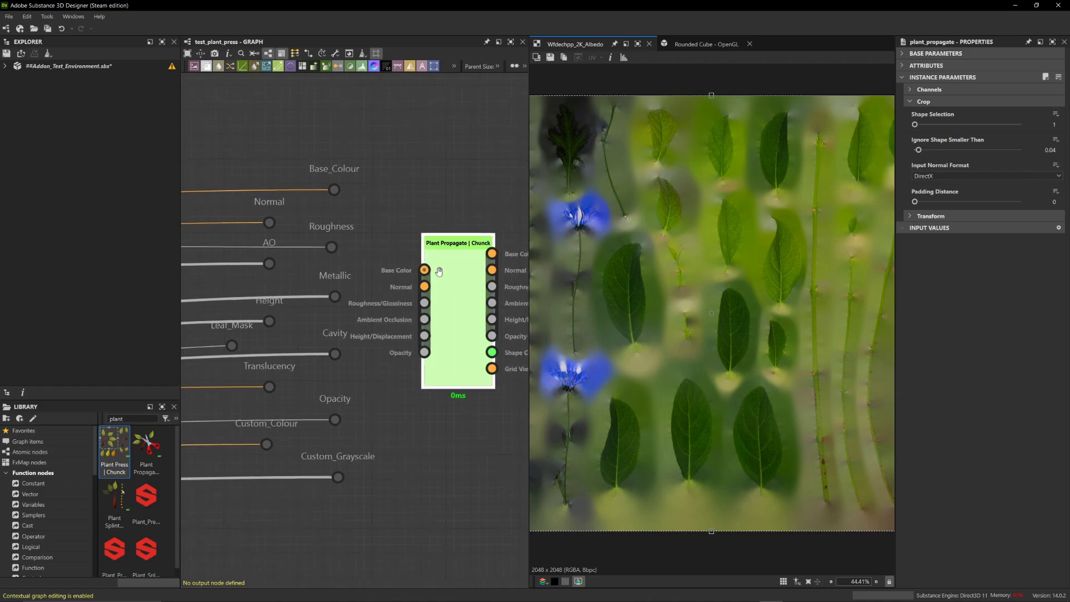
{"action": "left_click", "coordinate": [941, 90]}
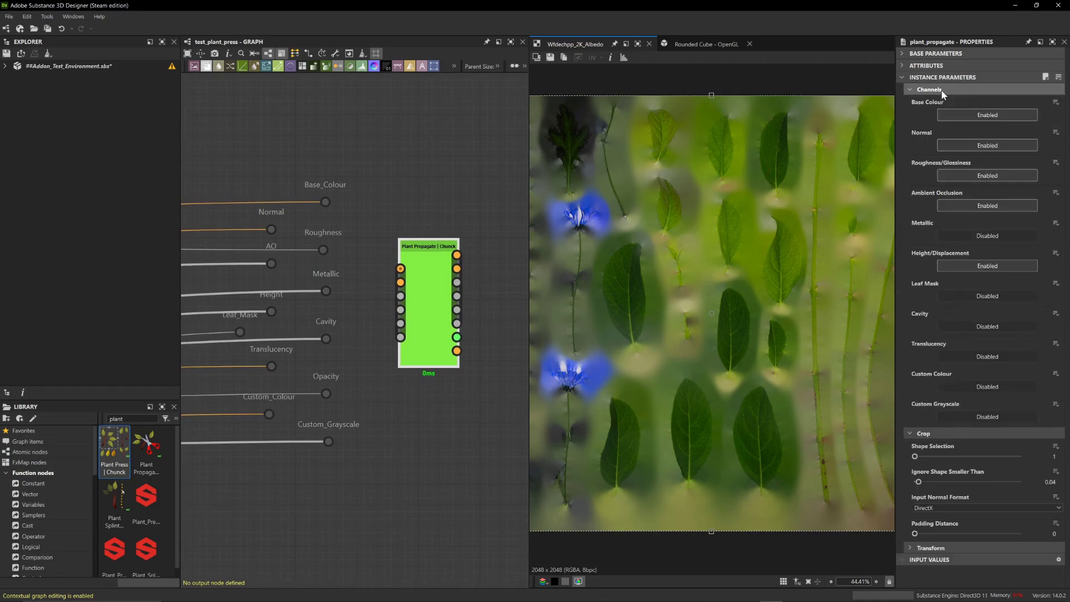
{"action": "left_click", "coordinate": [941, 237]}
{"action": "left_click", "coordinate": [955, 295]}
{"action": "left_click", "coordinate": [959, 325]}
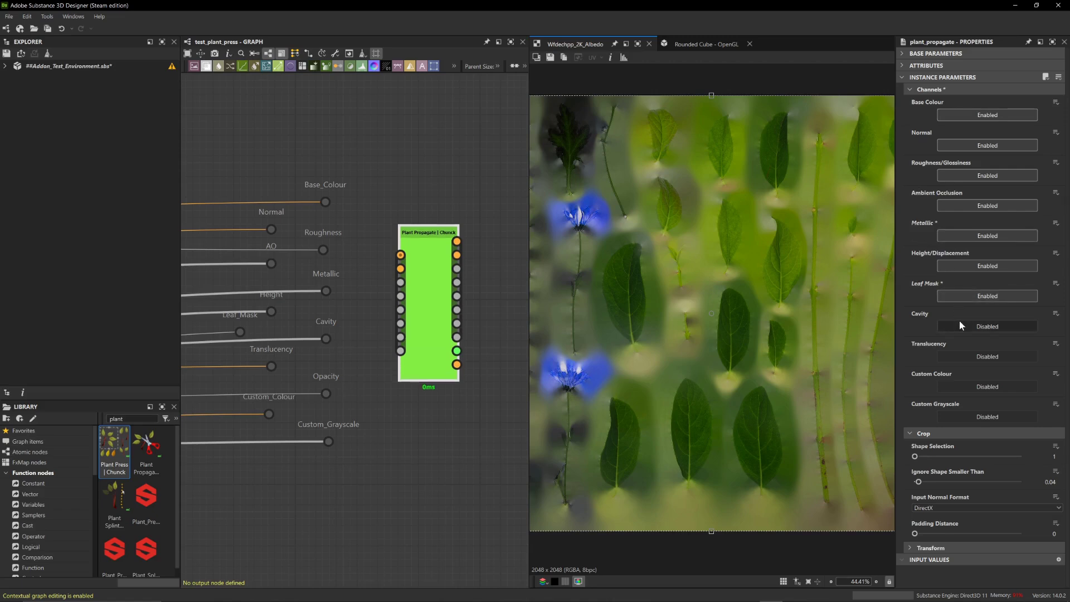
{"action": "left_click", "coordinate": [958, 354]}
{"action": "left_click", "coordinate": [958, 384]}
{"action": "left_click", "coordinate": [958, 414]}
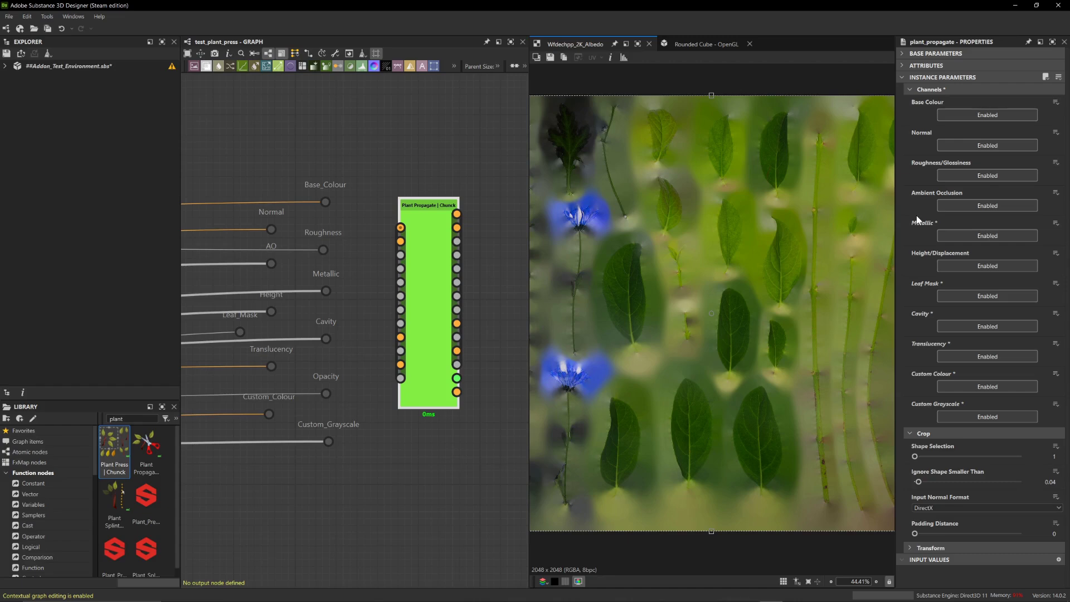
Check the load and save preset options of the instance parameters and collapse the Channels group
{"action": "left_click", "coordinate": [1047, 77]}
{"action": "left_click", "coordinate": [1044, 78]}
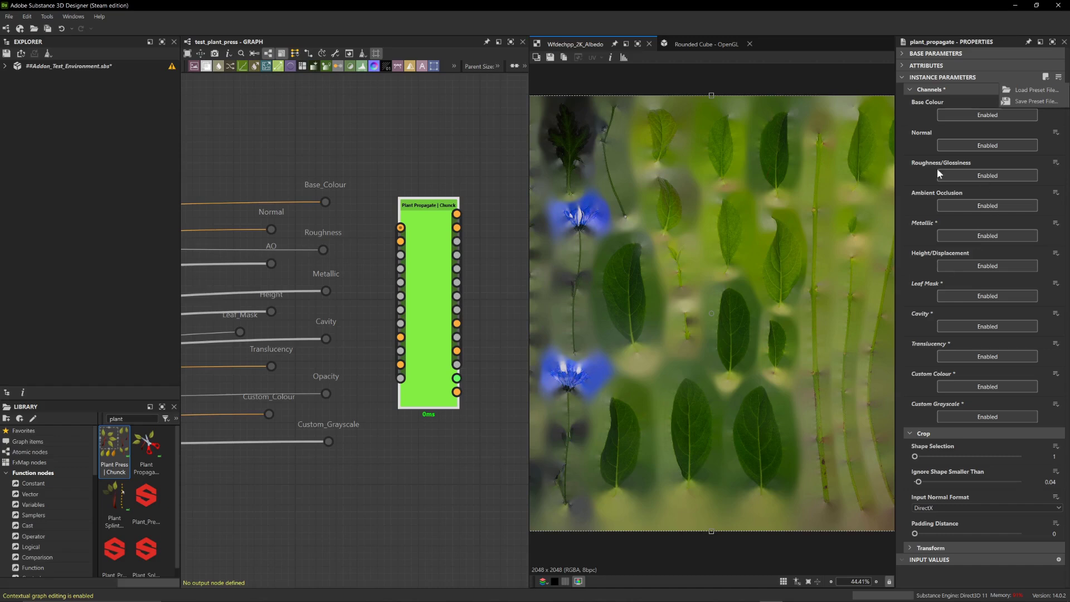
{"action": "left_click", "coordinate": [909, 104]}
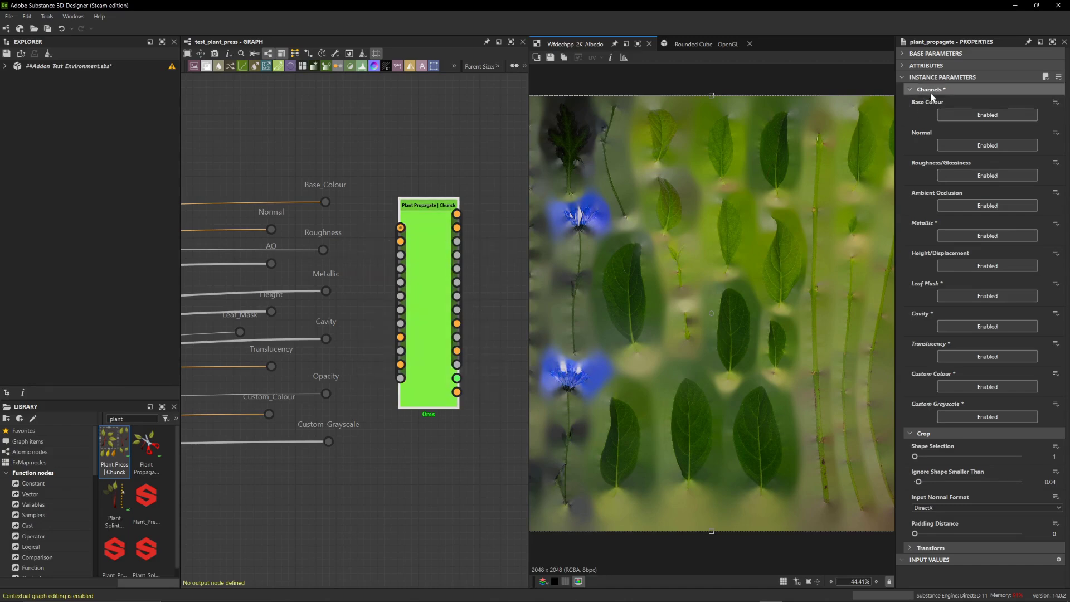
{"action": "left_click", "coordinate": [931, 92]}
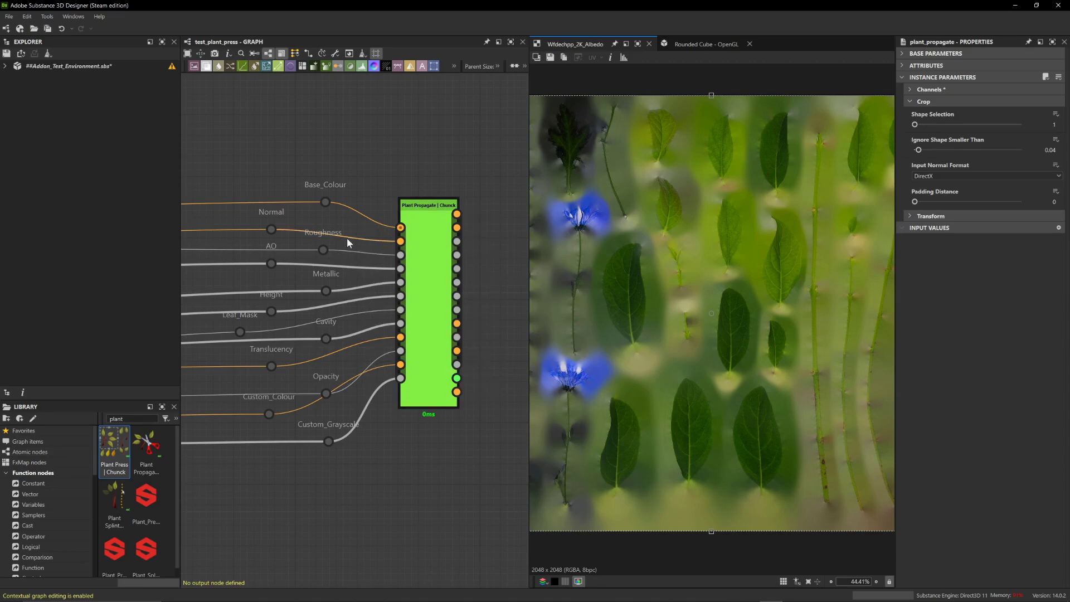
Show the Plant Propagate node's Base Color output in the 2D view and step Shape Selection from 3 up to 10
{"action": "left_click", "coordinate": [325, 201]}
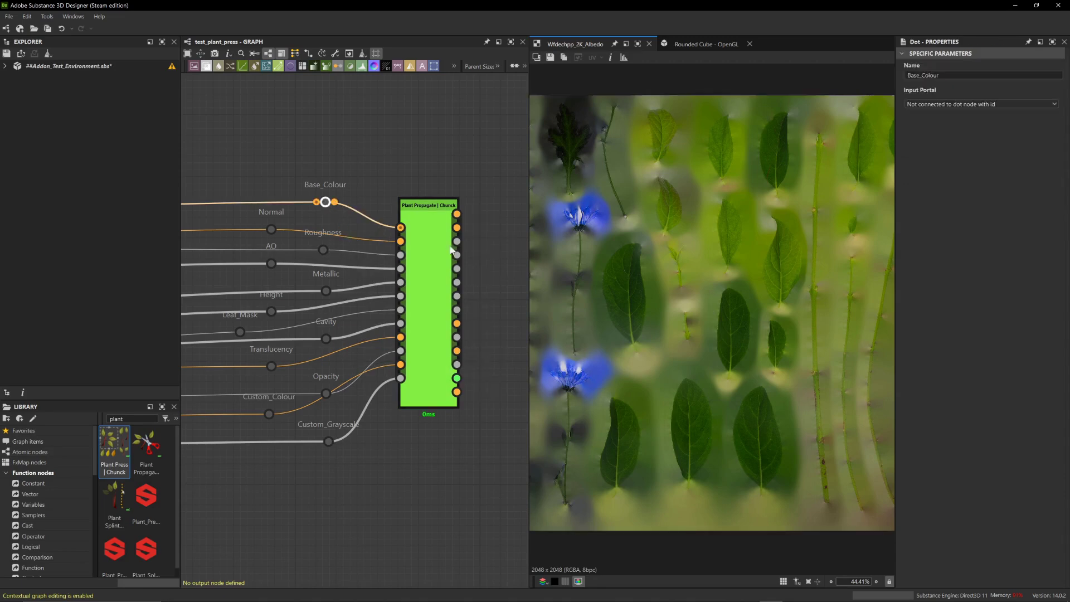
{"action": "double_click", "coordinate": [456, 215]}
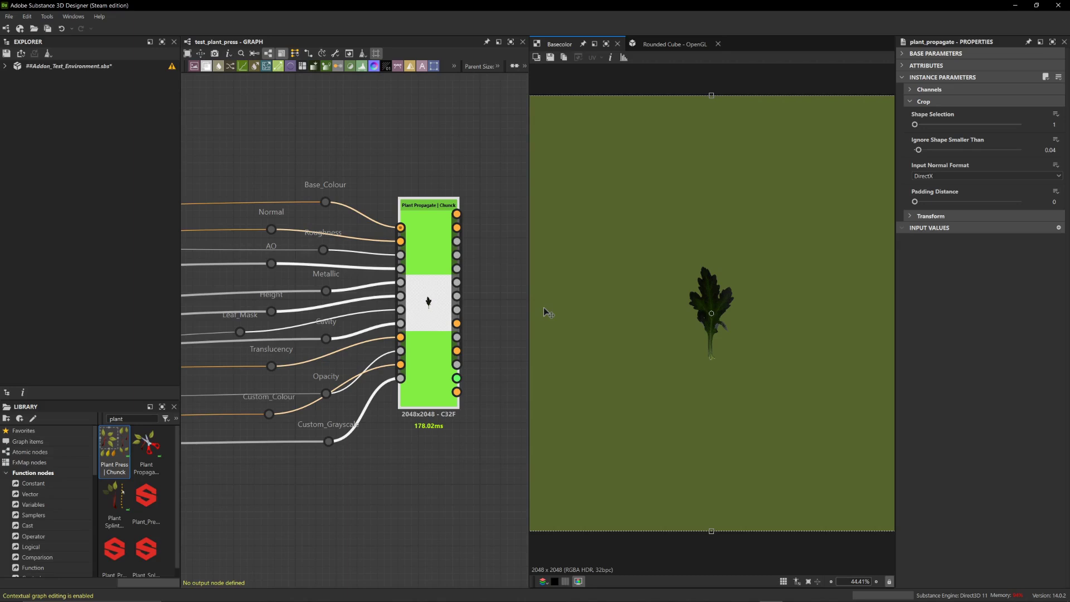
{"action": "double_click", "coordinate": [917, 125]}
{"action": "type", "text": "3"}
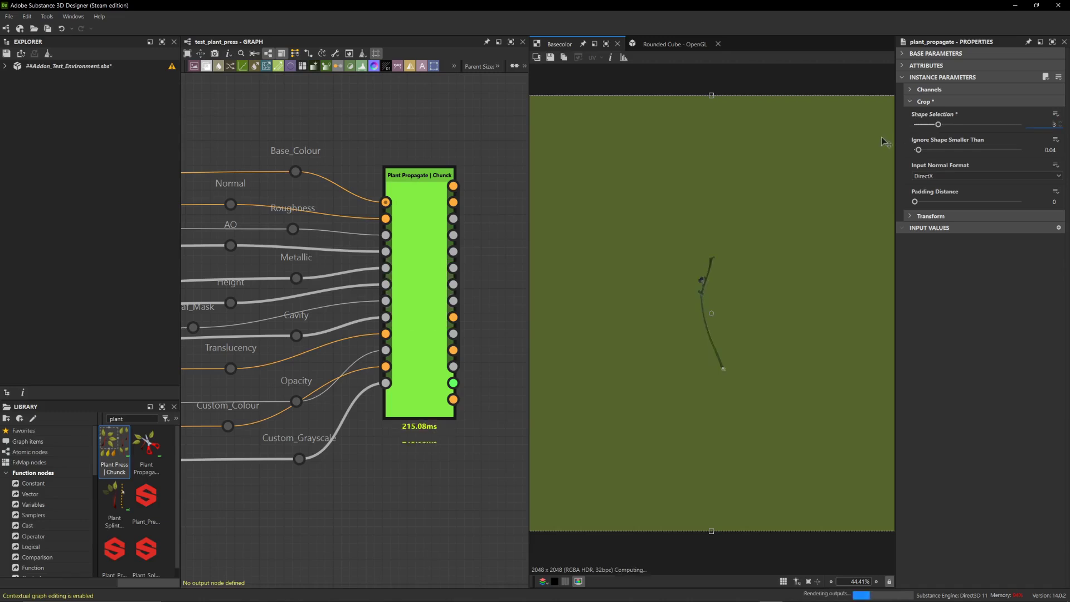
{"action": "key", "text": "Up"}
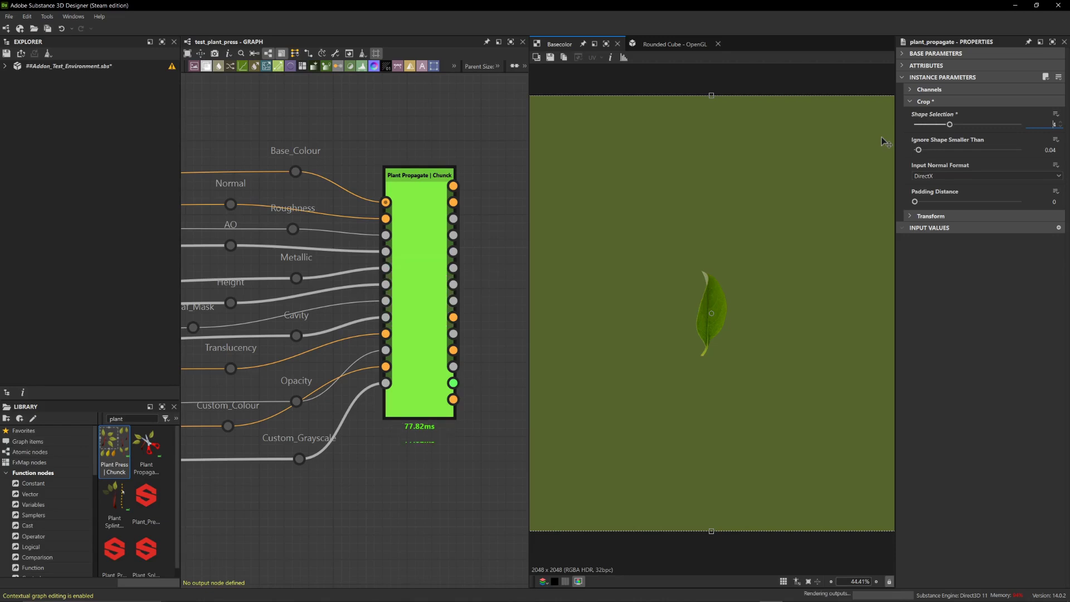
{"action": "key", "text": "Up"}
{"action": "key", "text": "Up"}
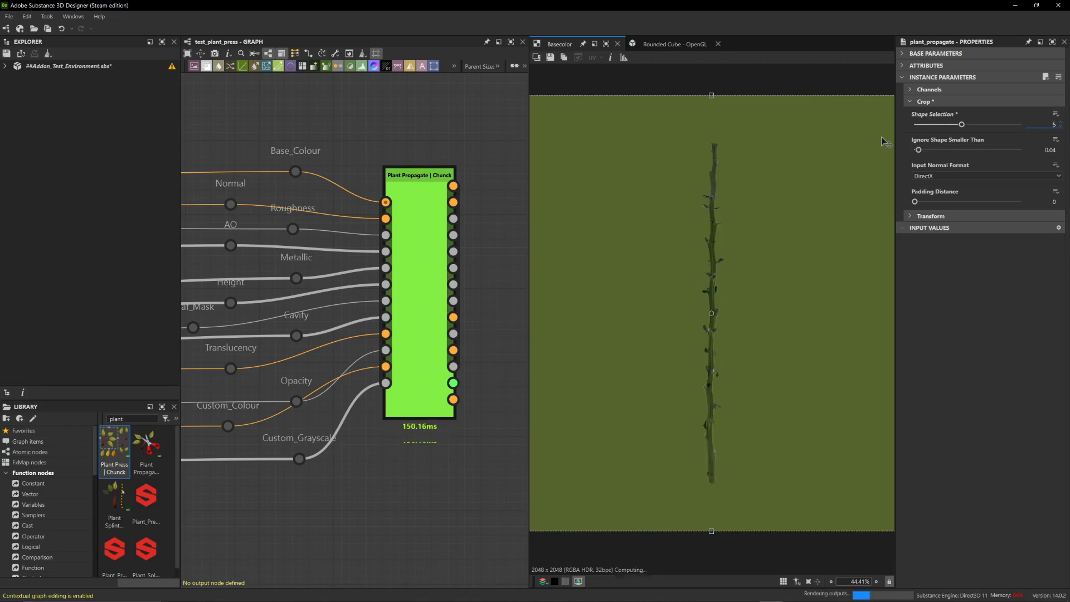
{"action": "key", "text": "Up"}
{"action": "key", "text": "Up"}
{"action": "key", "text": "Up"}
{"action": "key", "text": "Up"}
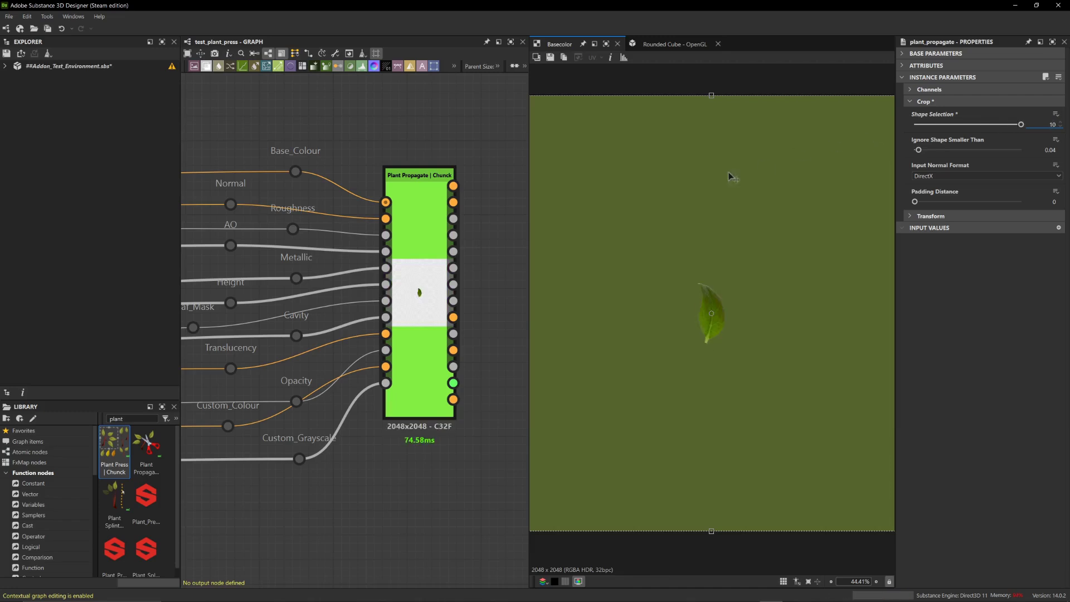
Show the node's Grid View output in the 2D view and step Shape Selection up to 19
{"action": "left_click", "coordinate": [453, 400]}
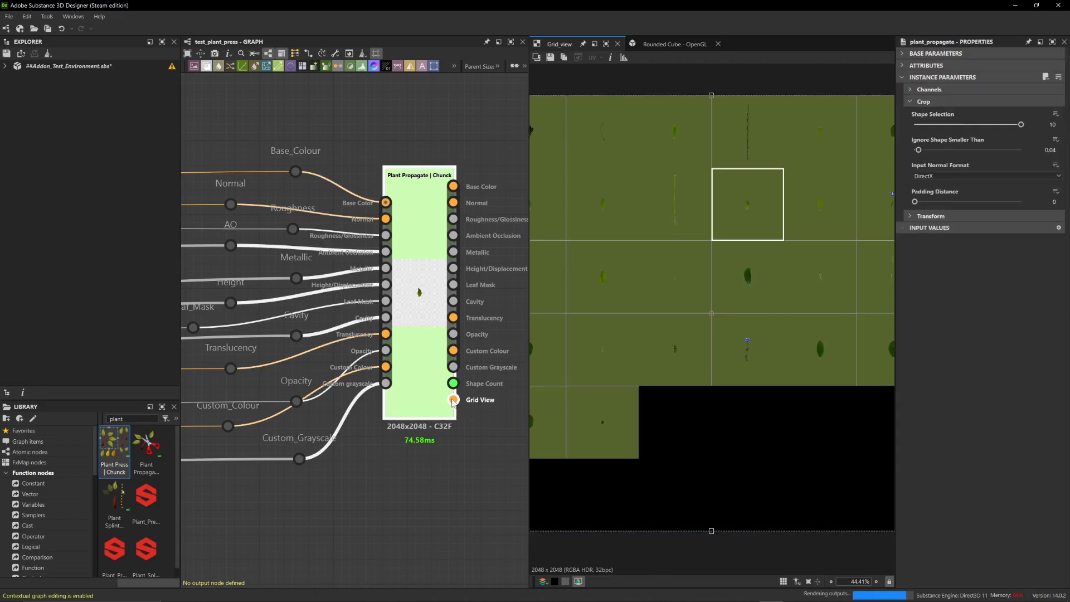
{"action": "scroll", "coordinate": [684, 305], "scroll_direction": "down", "scroll_amount": 1}
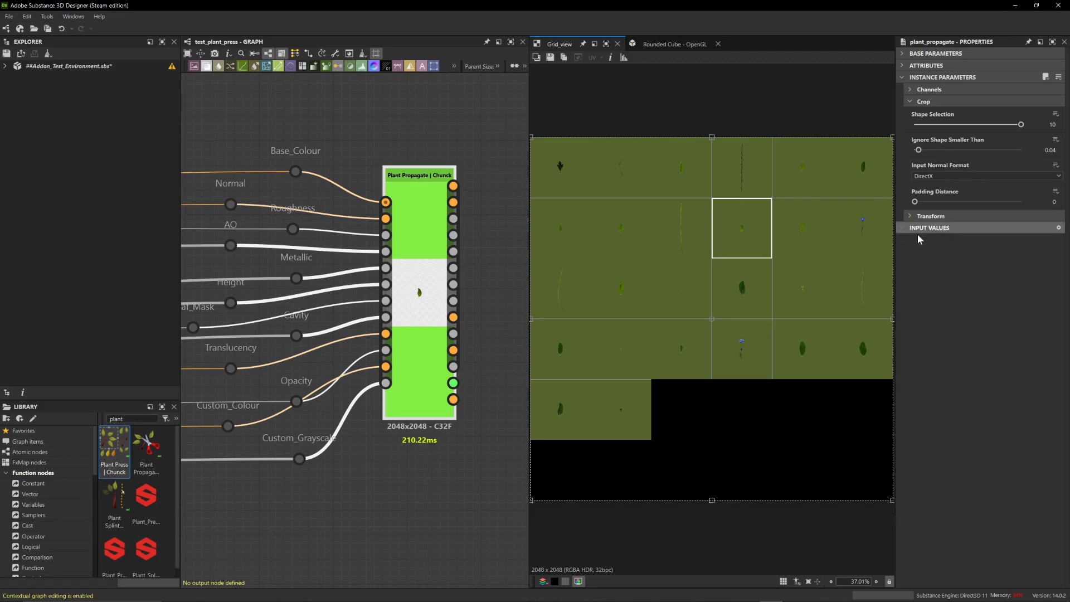
{"action": "left_click", "coordinate": [1014, 130]}
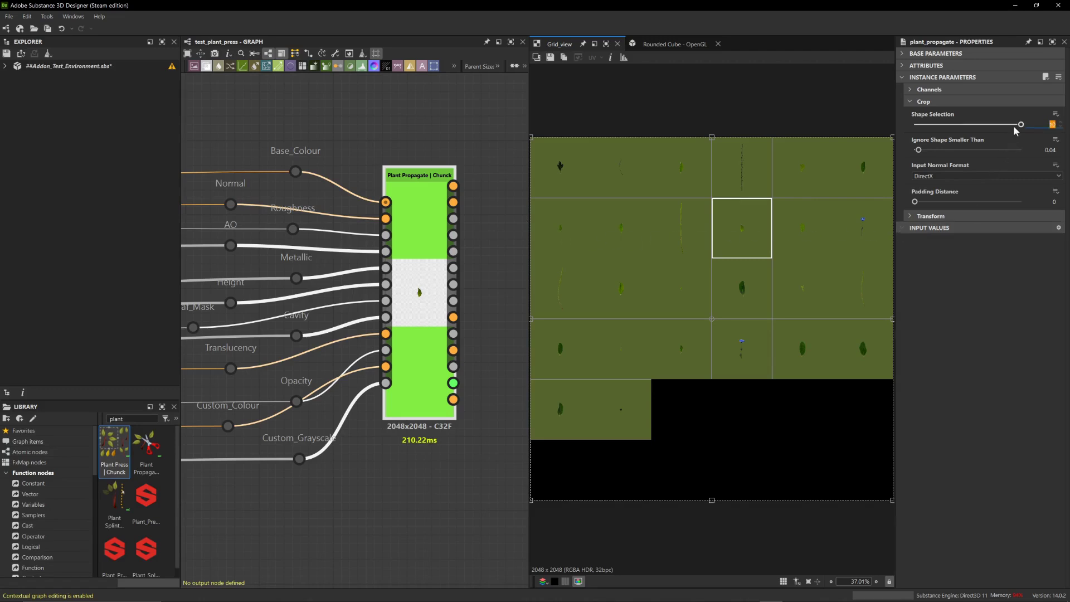
{"action": "key", "text": "Up"}
{"action": "key", "text": "Up"}
{"action": "key", "text": "Up"}
{"action": "key", "text": "Up"}
{"action": "key", "text": "Up"}
{"action": "key", "text": "Up"}
{"action": "key", "text": "Up"}
{"action": "key", "text": "Up"}
{"action": "key", "text": "Up"}
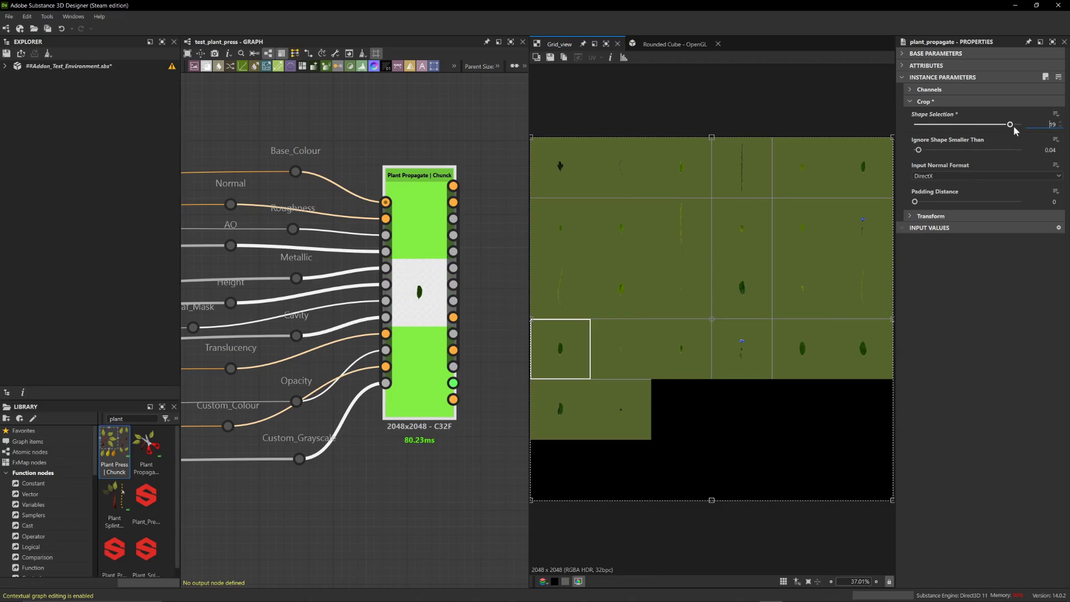
Display the node's Base Color output in the 2D view to examine the selected cutout
{"action": "left_click", "coordinate": [453, 187]}
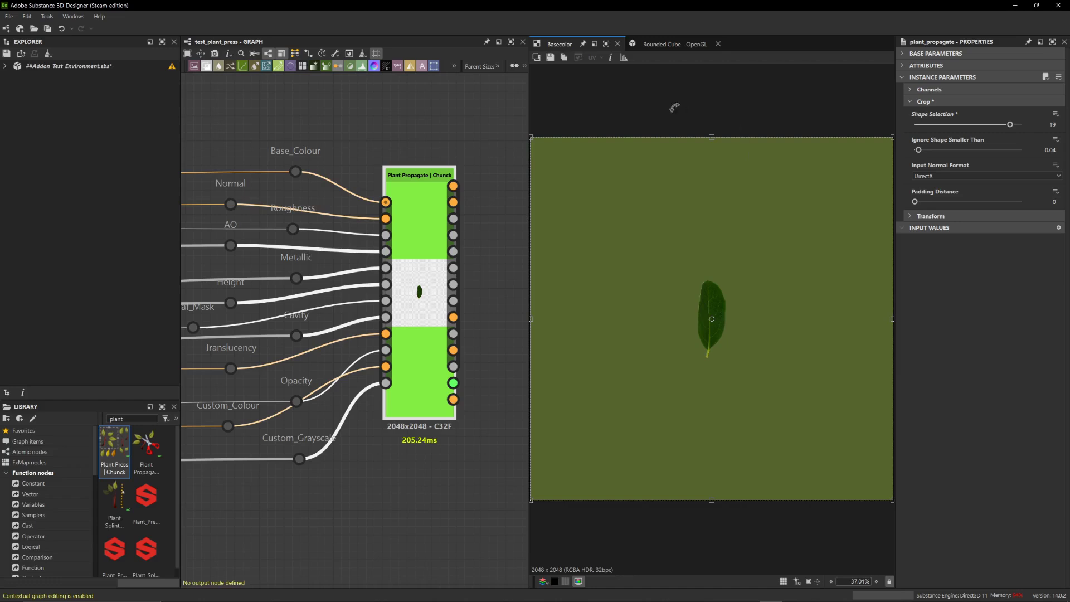
{"action": "scroll", "coordinate": [730, 223], "scroll_direction": "down", "scroll_amount": 1}
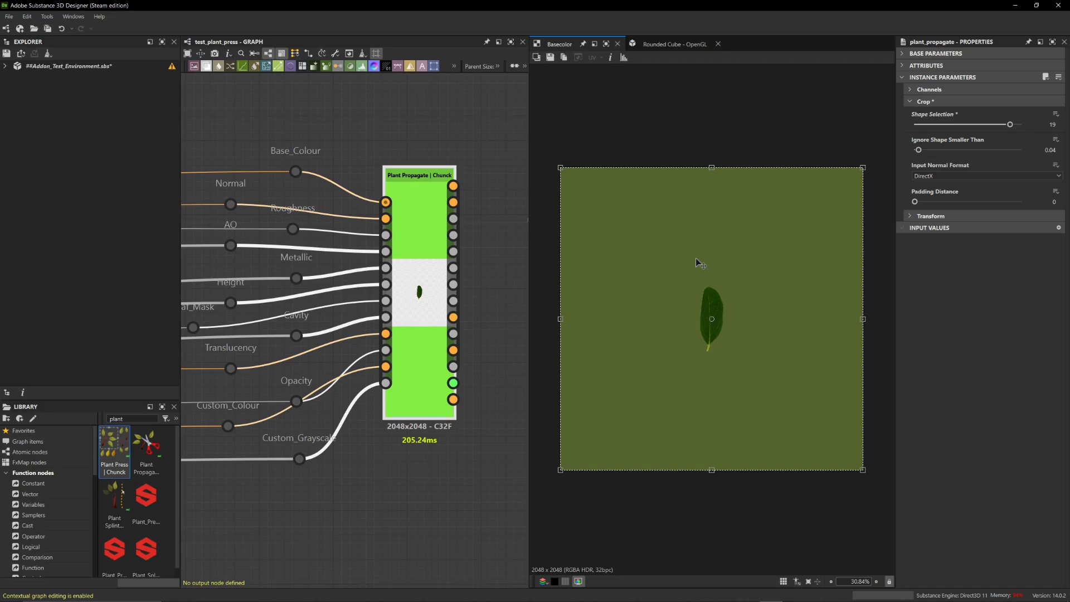
Try moving the leaf cutout off-centre in the 2D view, and undo the moves
{"action": "left_click_drag", "start_coordinate": [699, 225], "coordinate": [635, 223]}
{"action": "key", "text": "ctrl+z"}
{"action": "key", "text": "ctrl+z"}
{"action": "key", "text": "ctrl+z"}
{"action": "key", "text": "ctrl+z"}
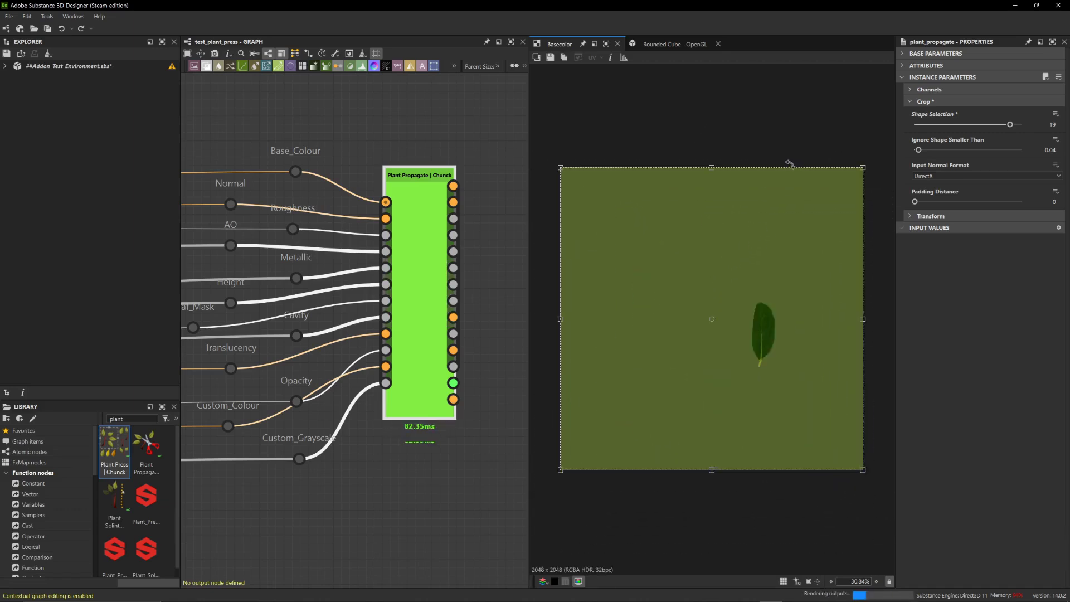
Try rotating the leaf cutout on the Base Color and Normal outputs, undo the rotations, and return to the Base Color output
{"action": "left_click_drag", "start_coordinate": [862, 167], "coordinate": [614, 153]}
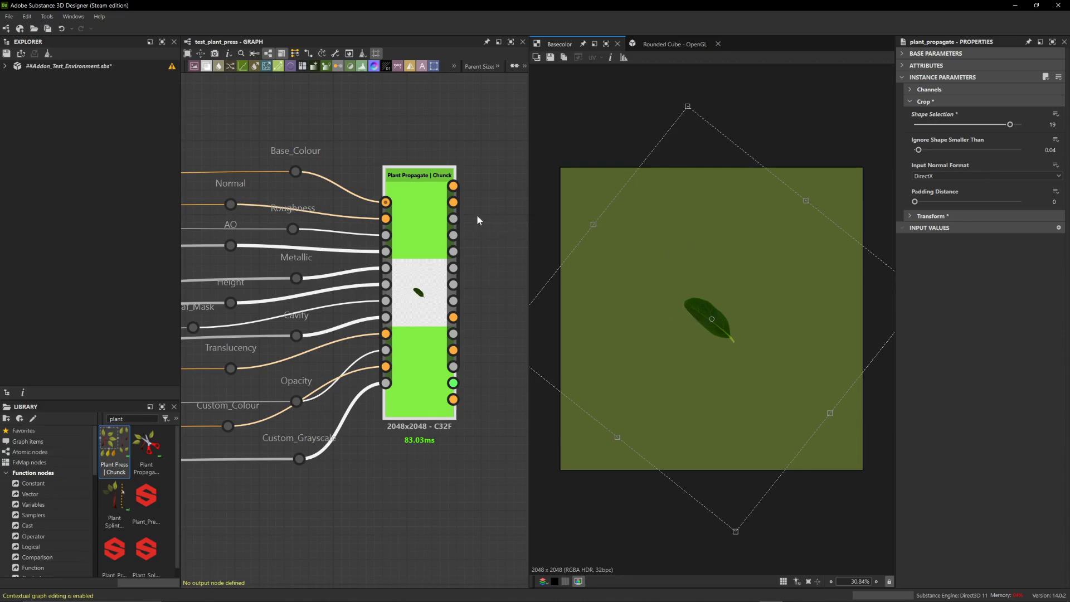
{"action": "left_click", "coordinate": [453, 202]}
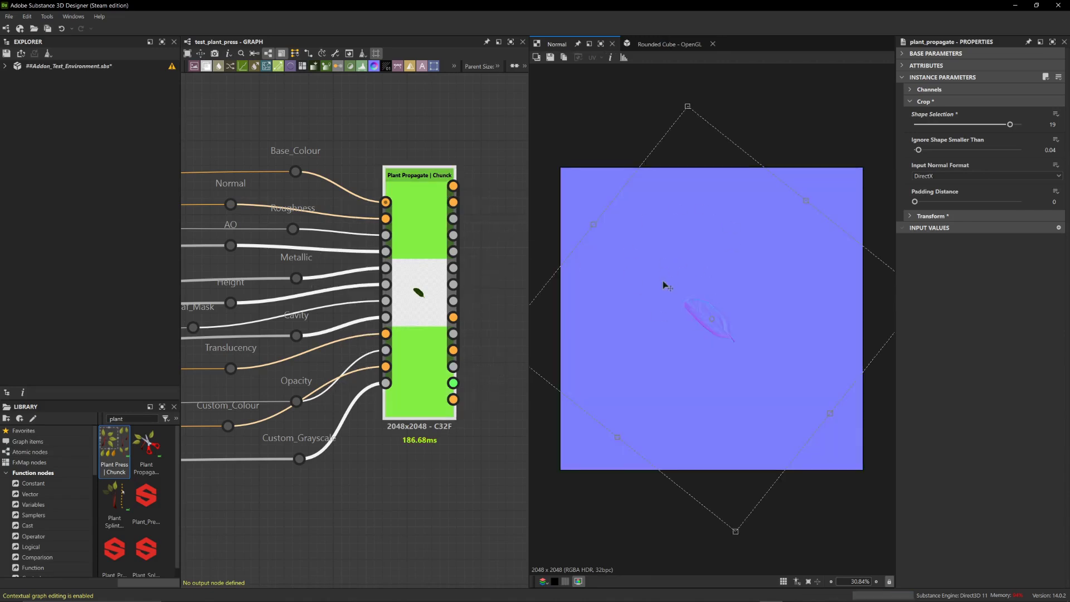
{"action": "left_click_drag", "start_coordinate": [657, 112], "coordinate": [769, 231]}
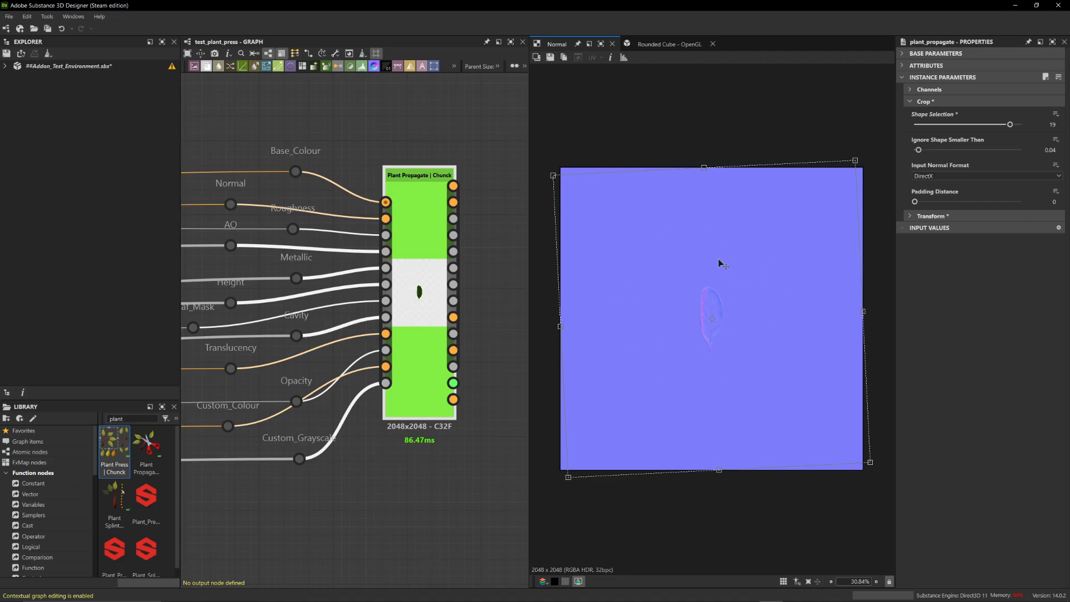
{"action": "key", "text": "ctrl+z"}
{"action": "key", "text": "ctrl+z"}
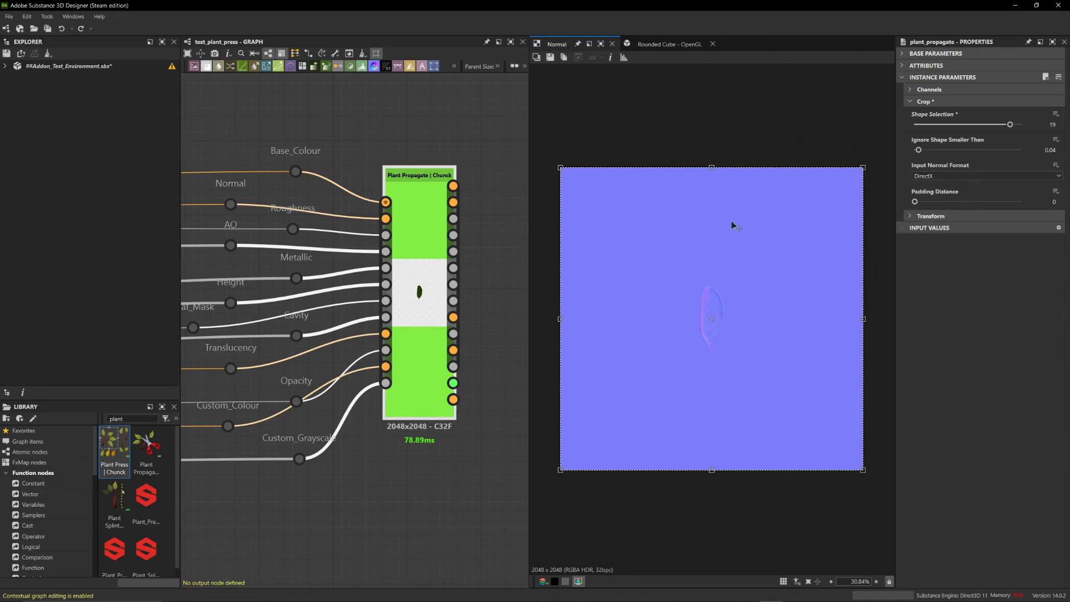
{"action": "left_click", "coordinate": [453, 186]}
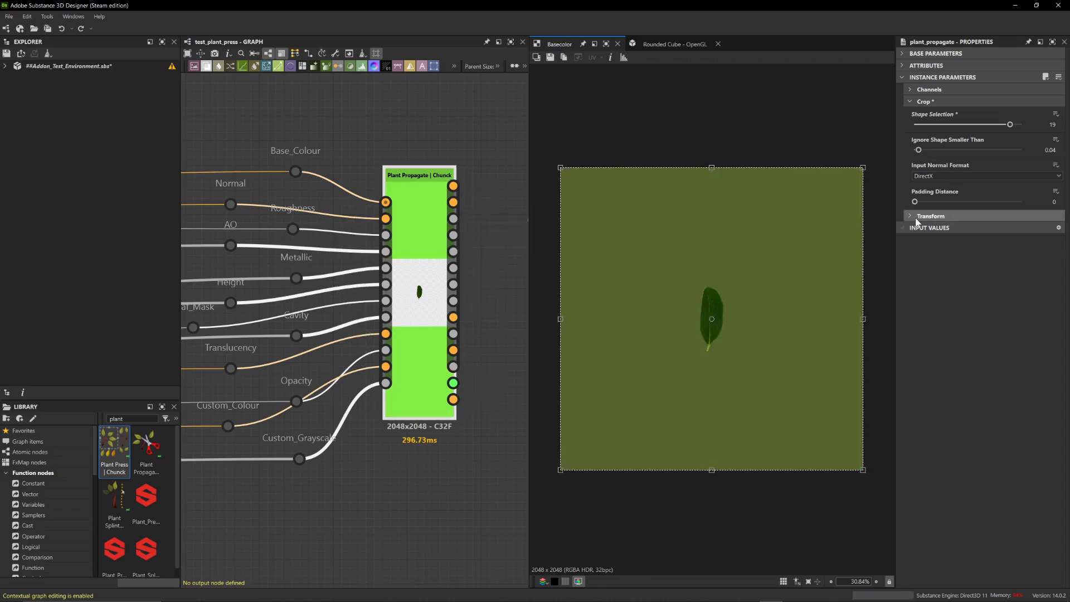
Enlarge the leaf cutout by applying the x2 stretch twice in the Plant Propagate node's transform matrix
{"action": "left_click", "coordinate": [917, 217]}
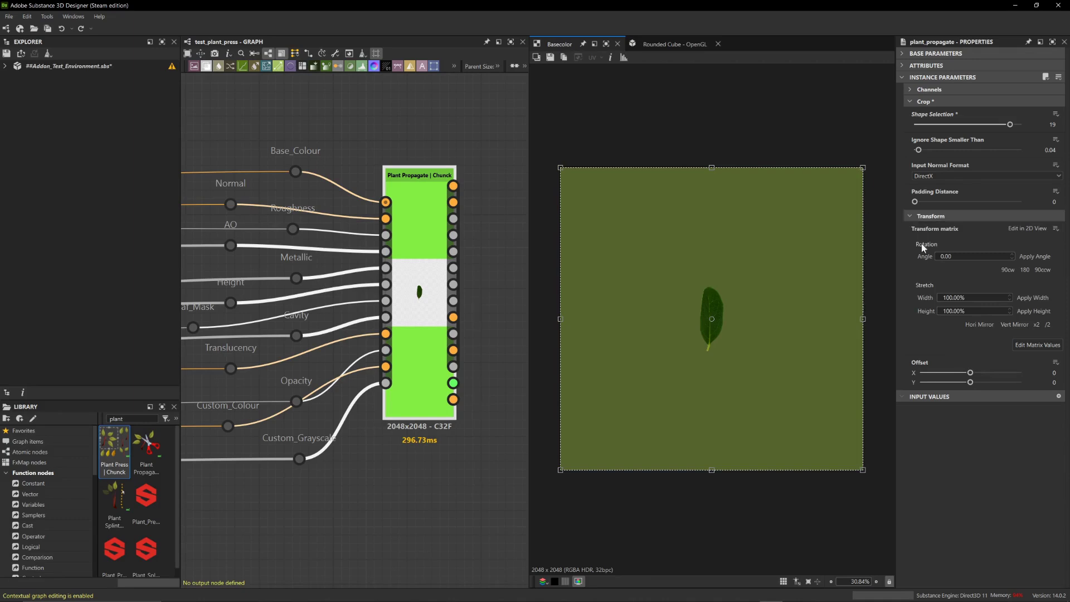
{"action": "left_click", "coordinate": [1037, 325]}
{"action": "left_click", "coordinate": [1037, 325]}
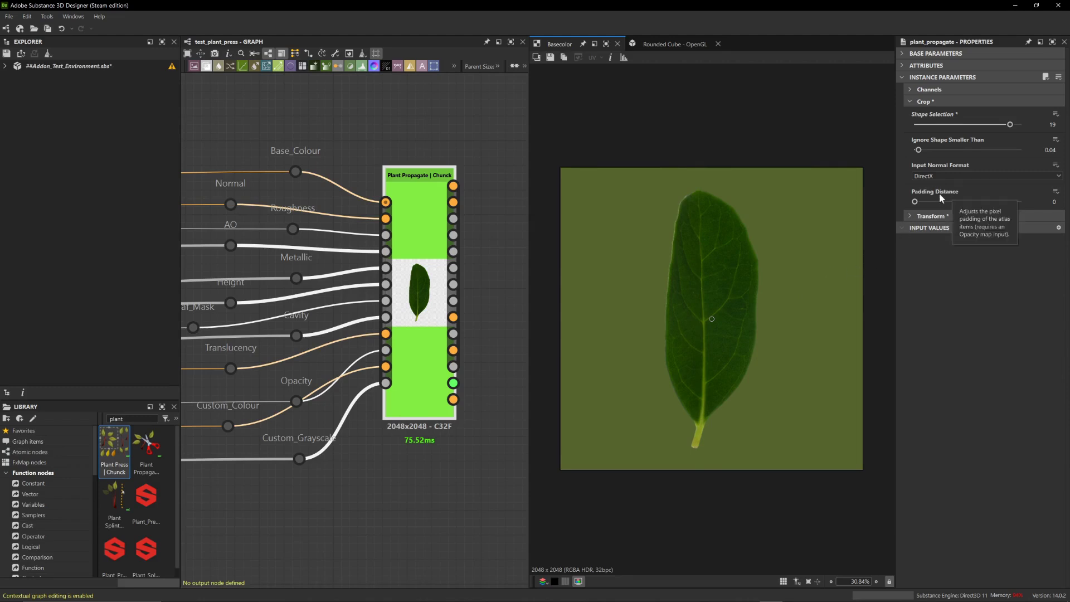
Try a Padding Distance of 17.49, compare its effect across the Plant Propagate node's outputs, and undo it
{"action": "left_click_drag", "start_coordinate": [916, 202], "coordinate": [951, 202]}
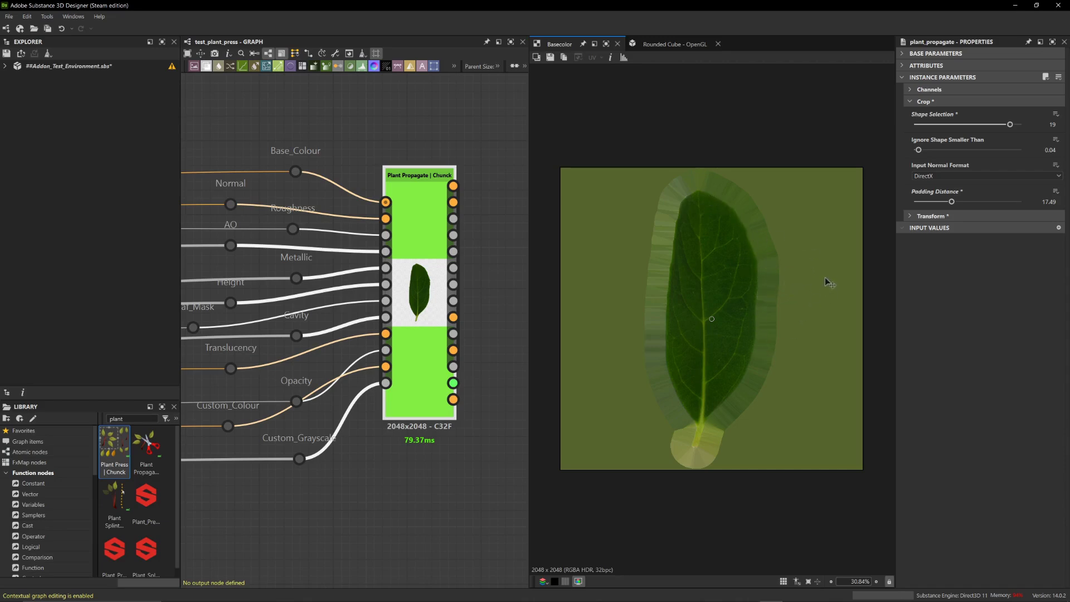
{"action": "left_click", "coordinate": [453, 202]}
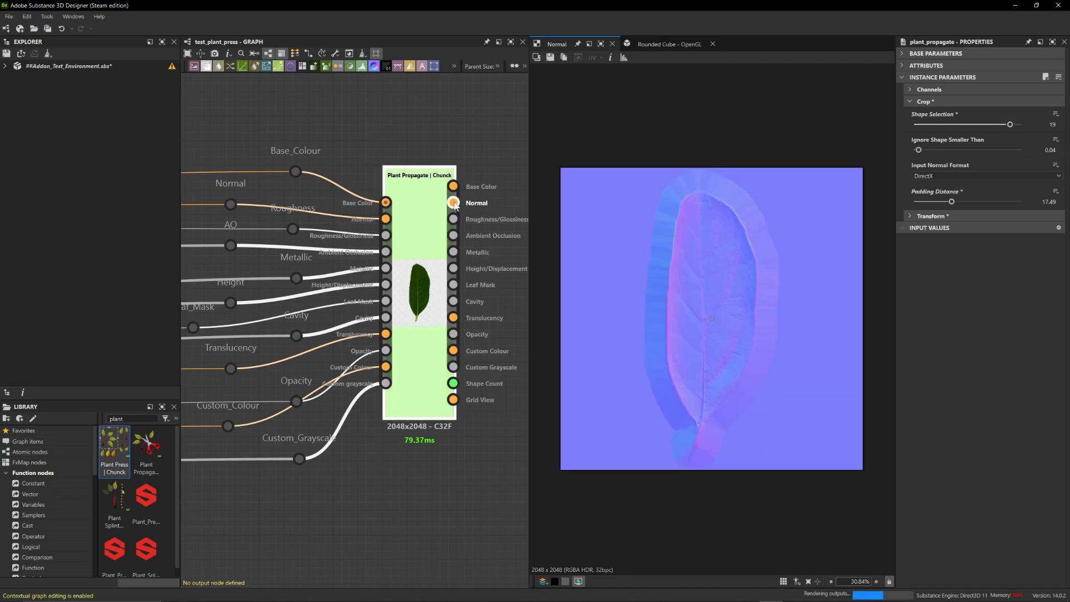
{"action": "left_click", "coordinate": [453, 219]}
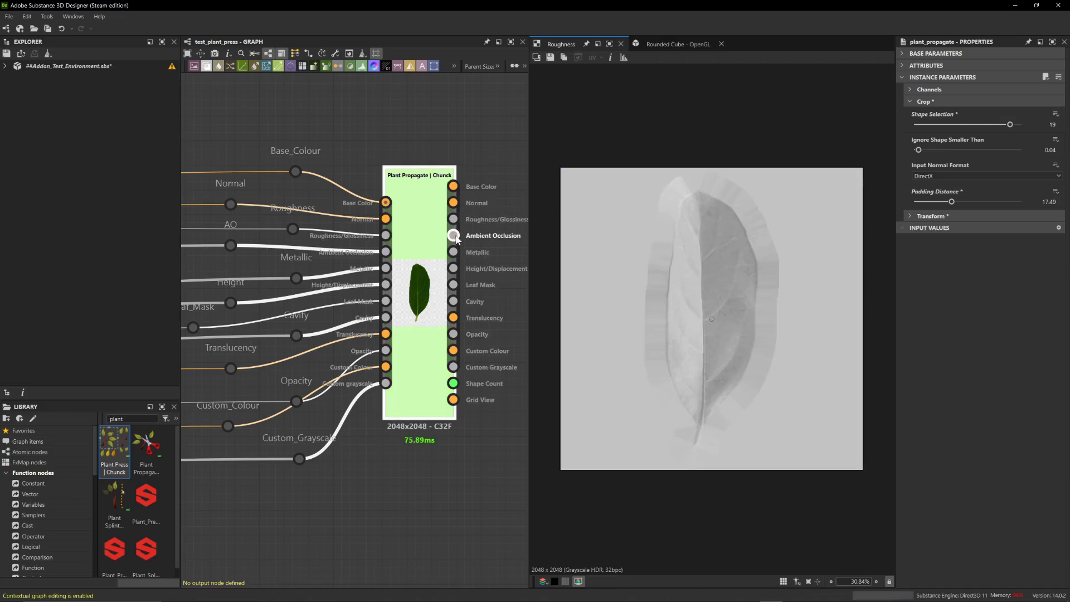
{"action": "left_click", "coordinate": [453, 235]}
{"action": "left_click", "coordinate": [453, 268]}
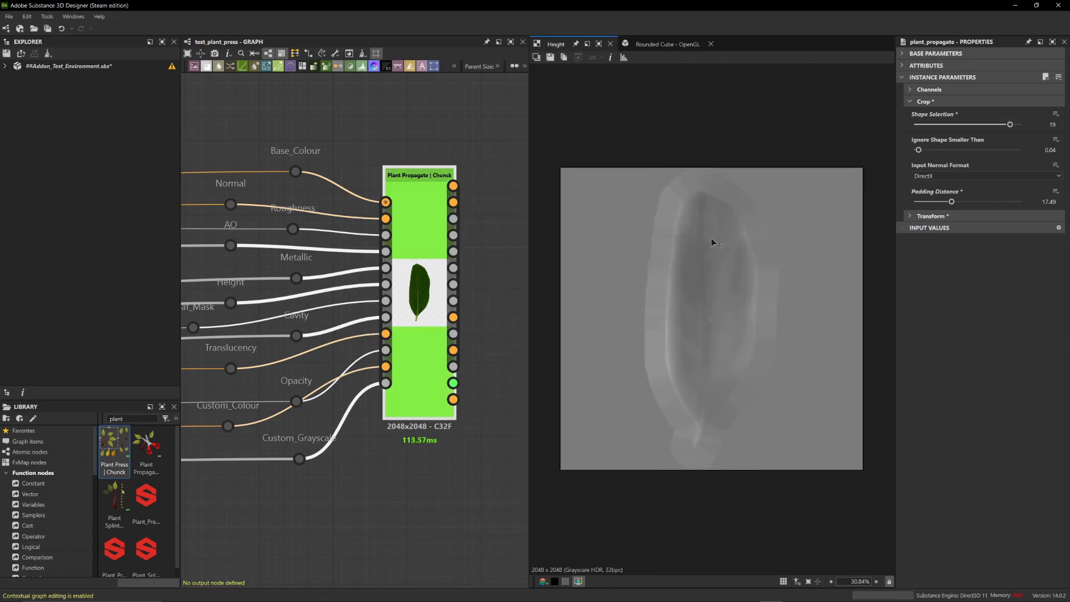
{"action": "left_click", "coordinate": [453, 350]}
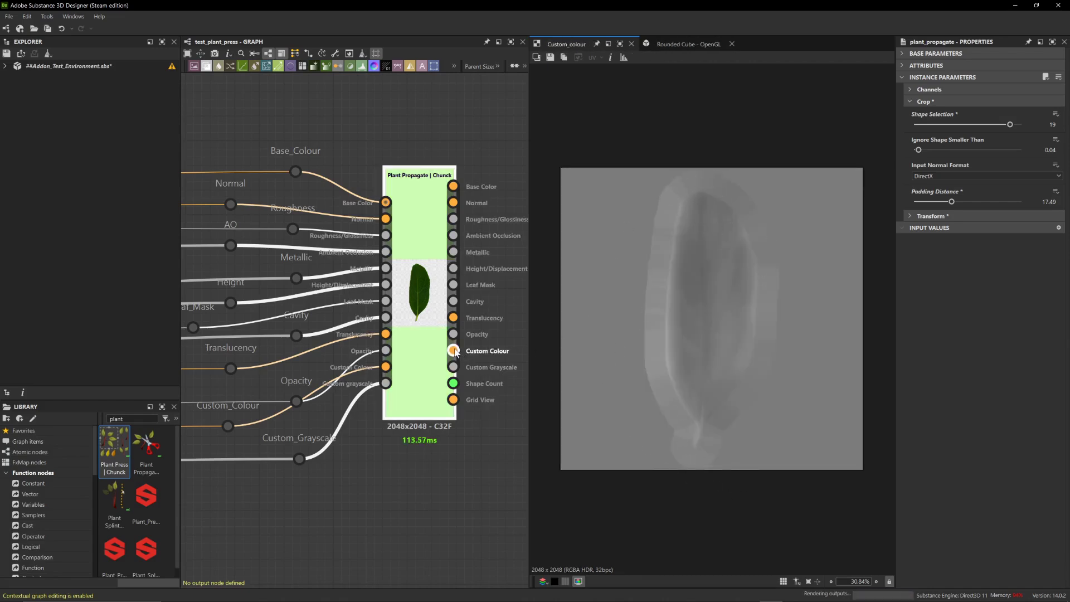
{"action": "left_click", "coordinate": [455, 187]}
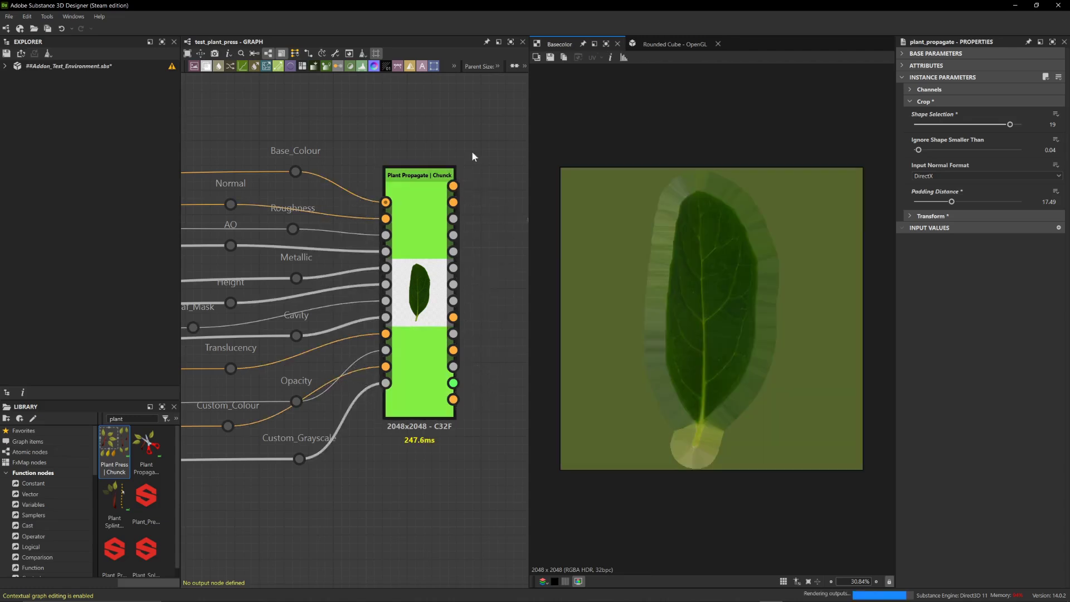
{"action": "key", "text": "ctrl+z"}
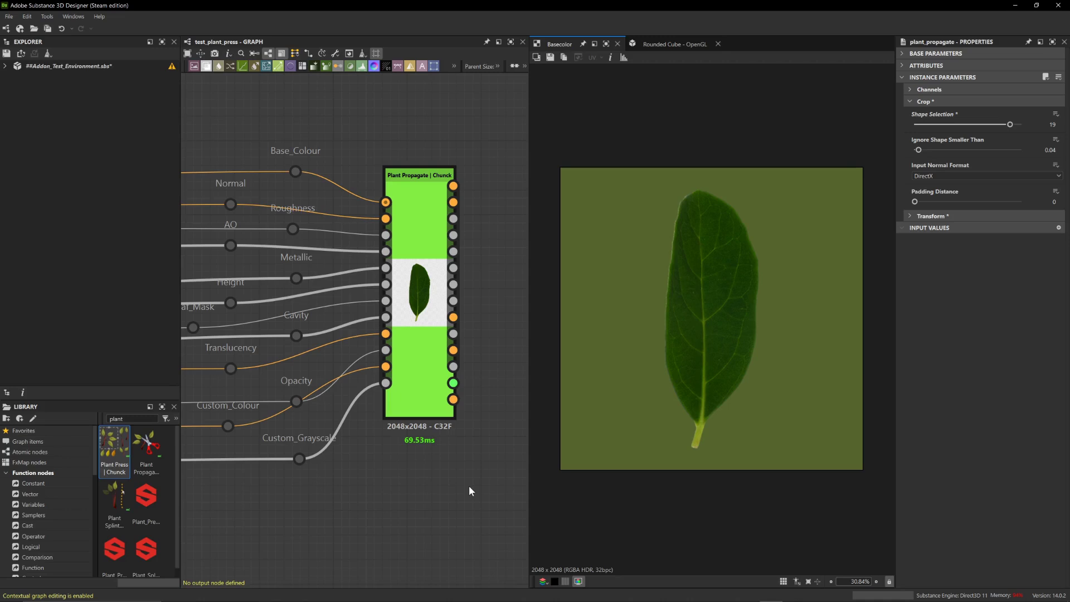
Add a Plant Splint node to the graph and place it to the right of the Plant Propagate node
{"action": "middle_click_drag", "start_coordinate": [486, 352], "coordinate": [313, 356]}
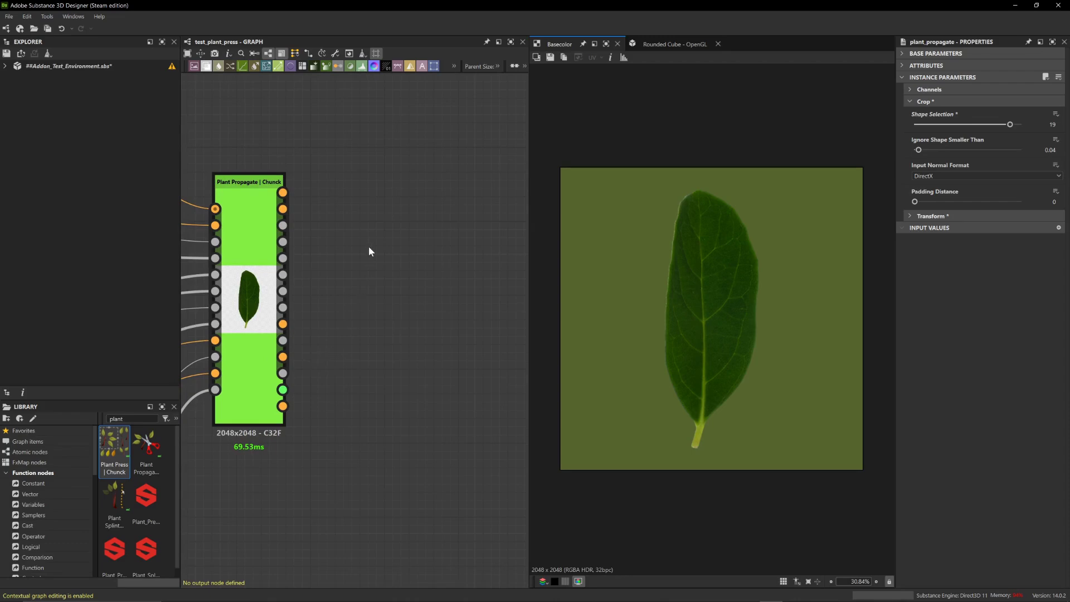
{"action": "key", "text": "space"}
{"action": "type", "text": "plant"}
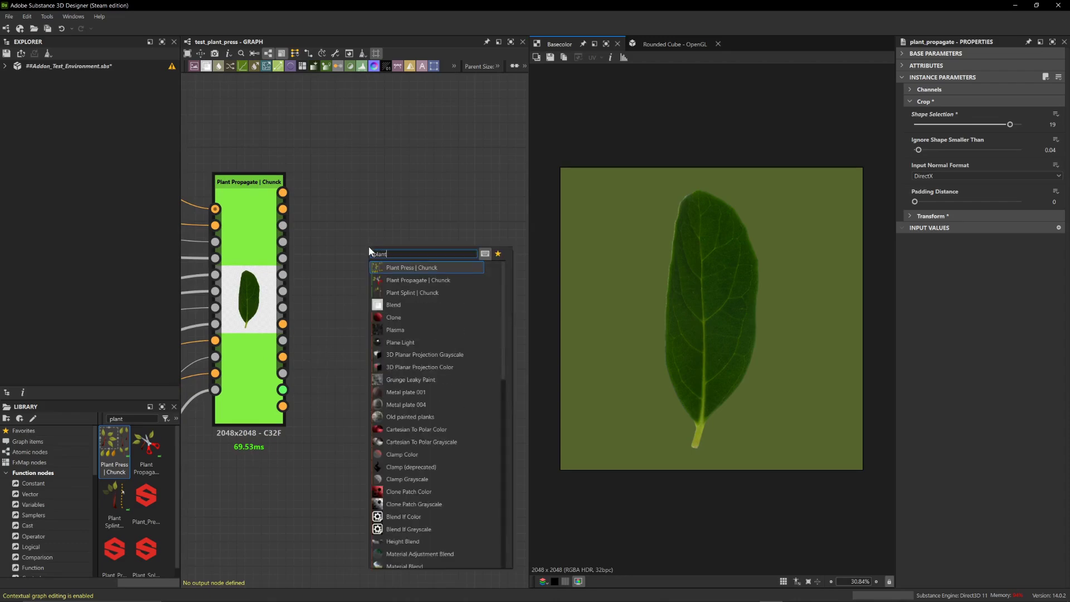
{"action": "type", "text": " spl"}
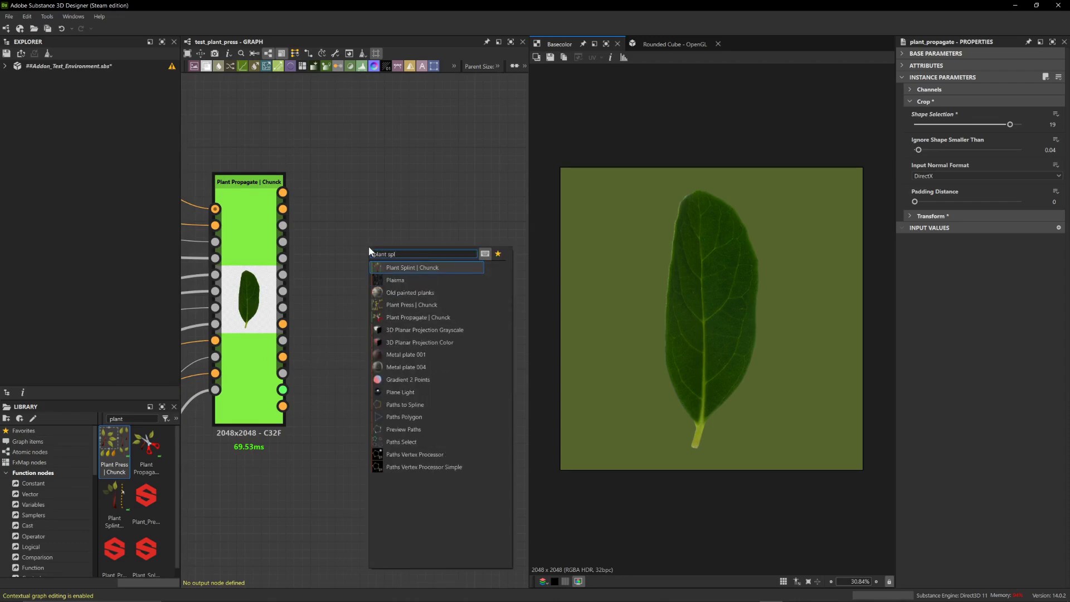
{"action": "key", "text": "Return"}
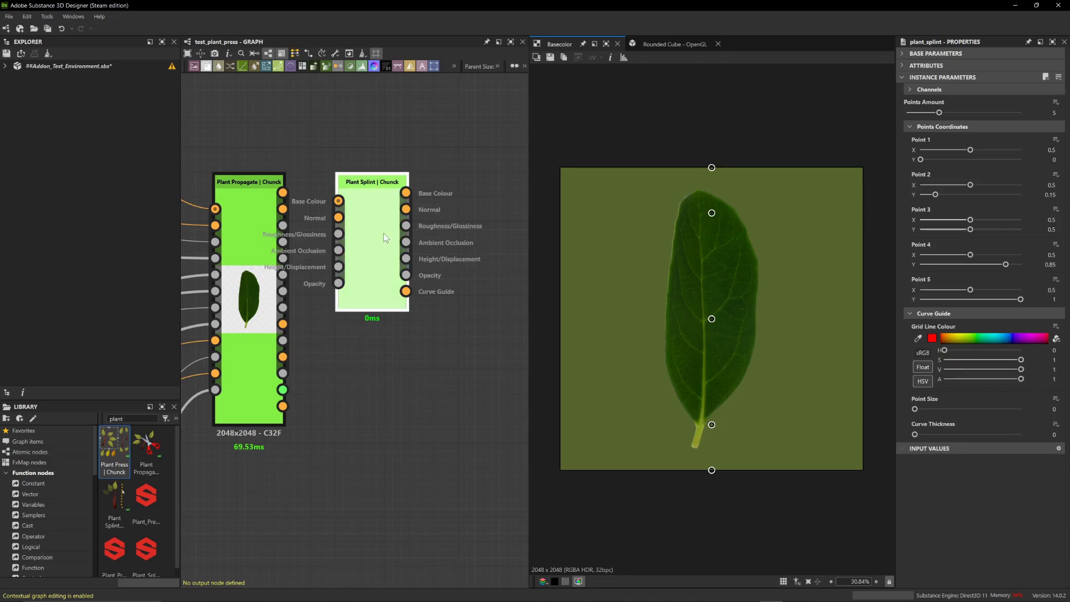
{"action": "left_click_drag", "start_coordinate": [382, 235], "coordinate": [431, 234]}
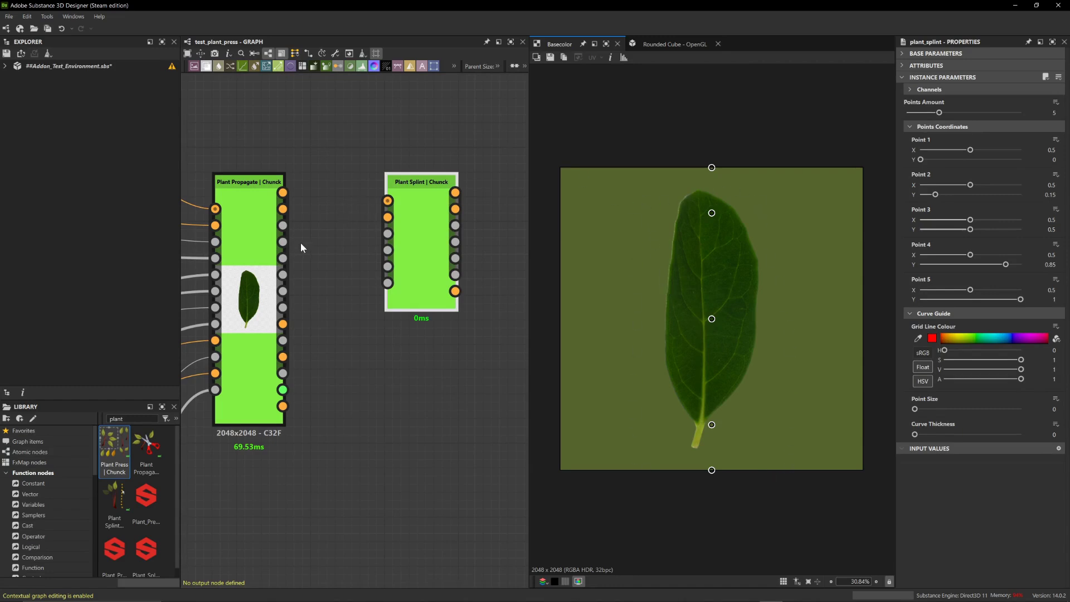
Enable the Metallic, Leaf Mask, Cavity, Translucency, Custom Colour and Custom Grayscale channels of the Plant Splint node
{"action": "left_click", "coordinate": [910, 89]}
{"action": "left_click", "coordinate": [967, 236]}
{"action": "left_click", "coordinate": [958, 297]}
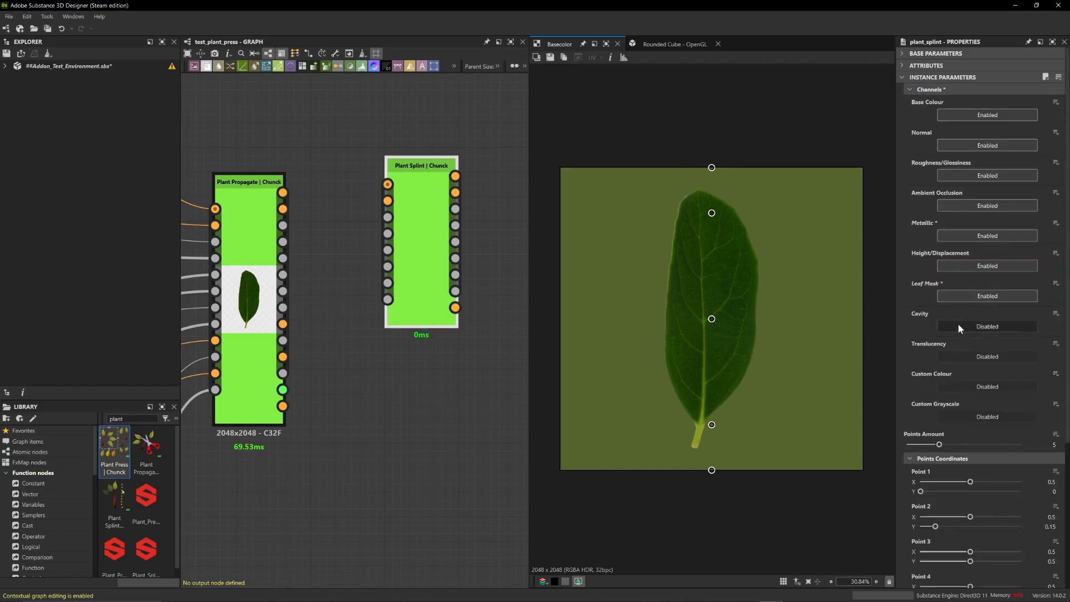
{"action": "left_click", "coordinate": [958, 326]}
{"action": "left_click", "coordinate": [956, 357]}
{"action": "left_click", "coordinate": [955, 385]}
{"action": "left_click", "coordinate": [960, 418]}
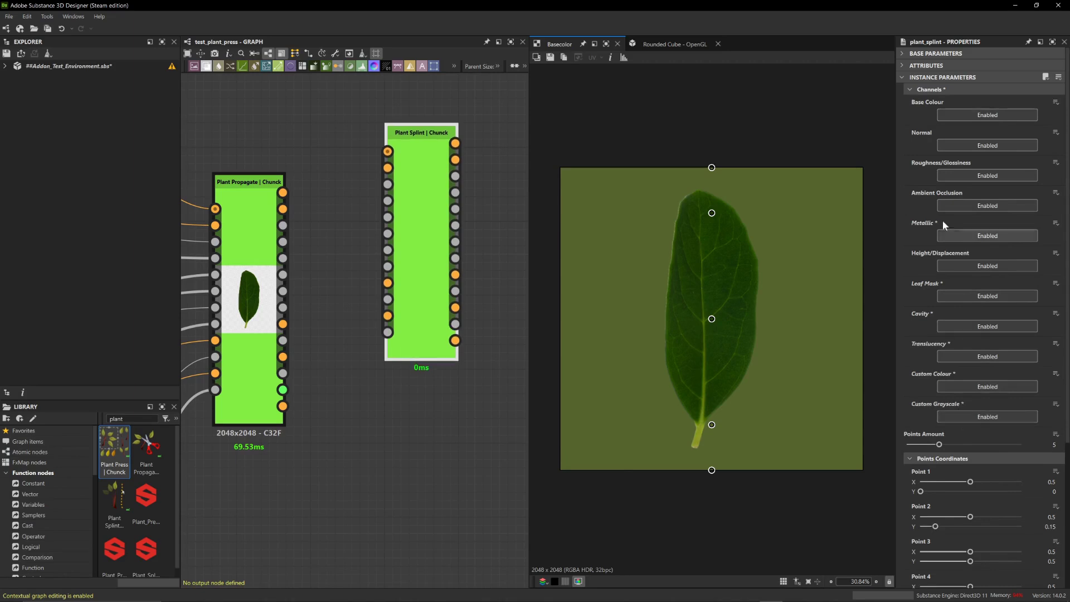
{"action": "left_click", "coordinate": [924, 90]}
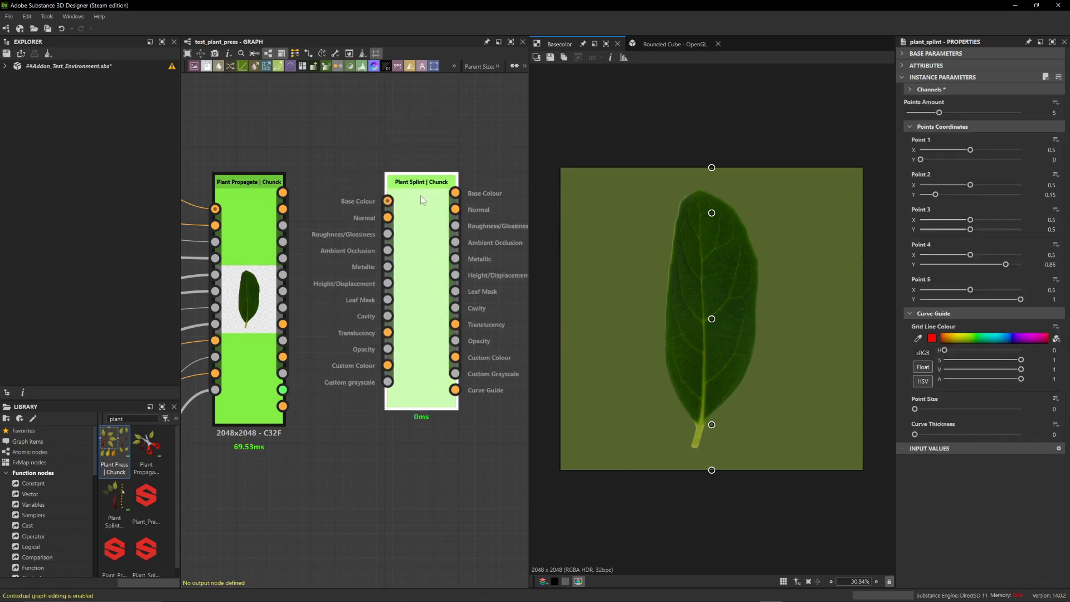
Set link creation to Material mode and connect all matching Plant Propagate outputs to the Plant Splint inputs
{"action": "left_click", "coordinate": [296, 54]}
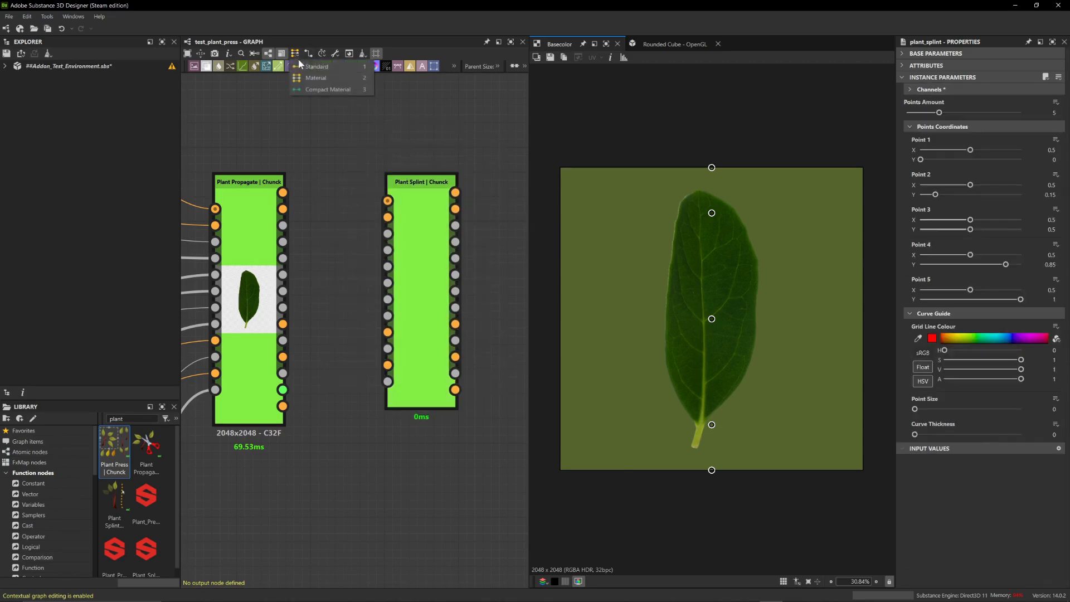
{"action": "left_click", "coordinate": [314, 78]}
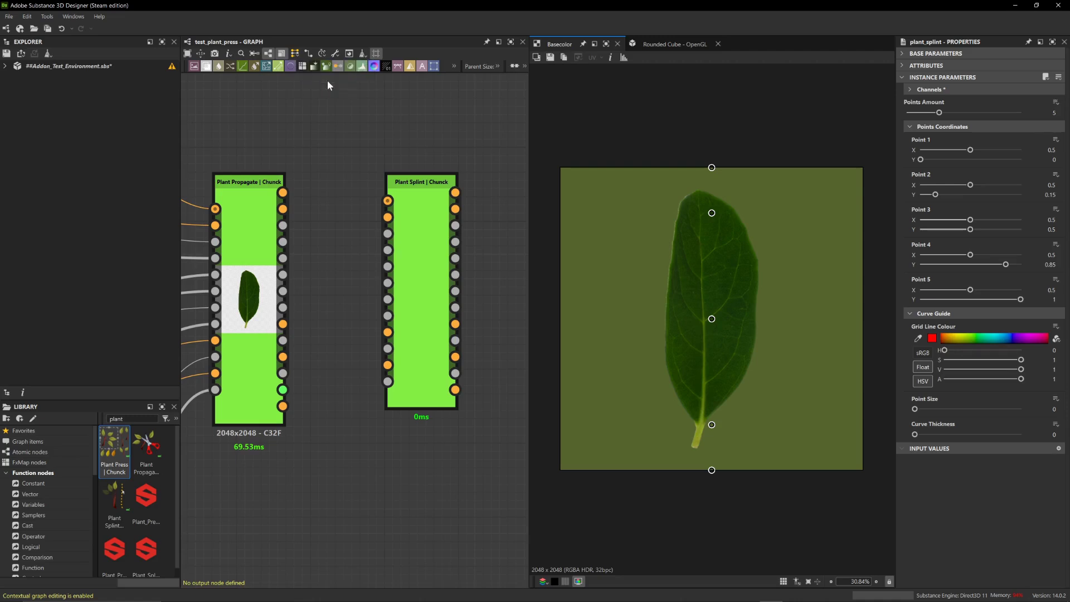
{"action": "left_click_drag", "start_coordinate": [283, 193], "coordinate": [331, 202], "text": "shift"}
{"action": "left_click_drag", "start_coordinate": [377, 205], "coordinate": [386, 207]}
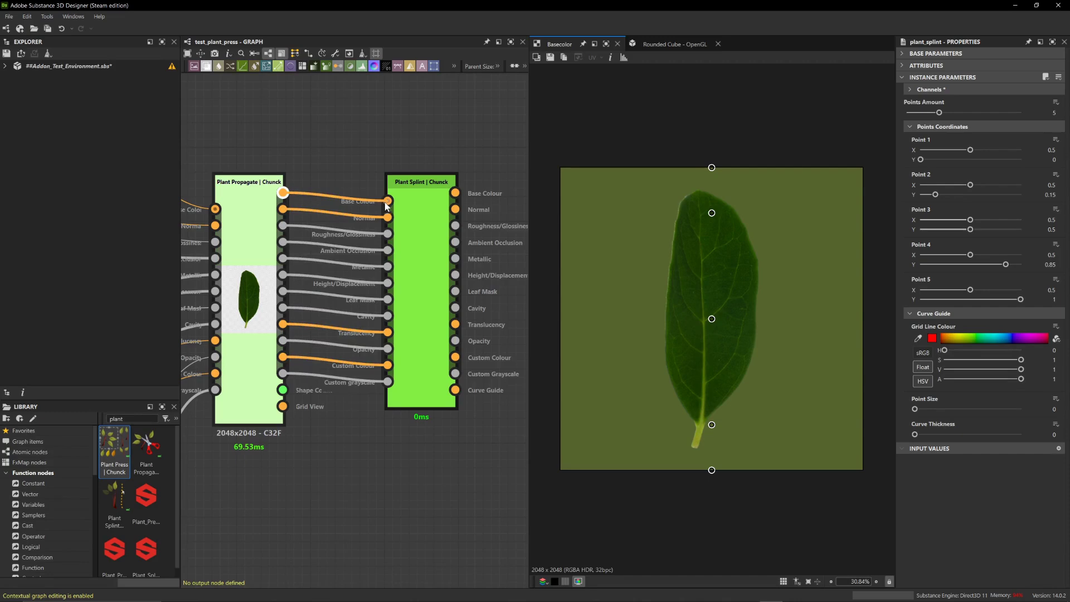
{"action": "left_click", "coordinate": [409, 143]}
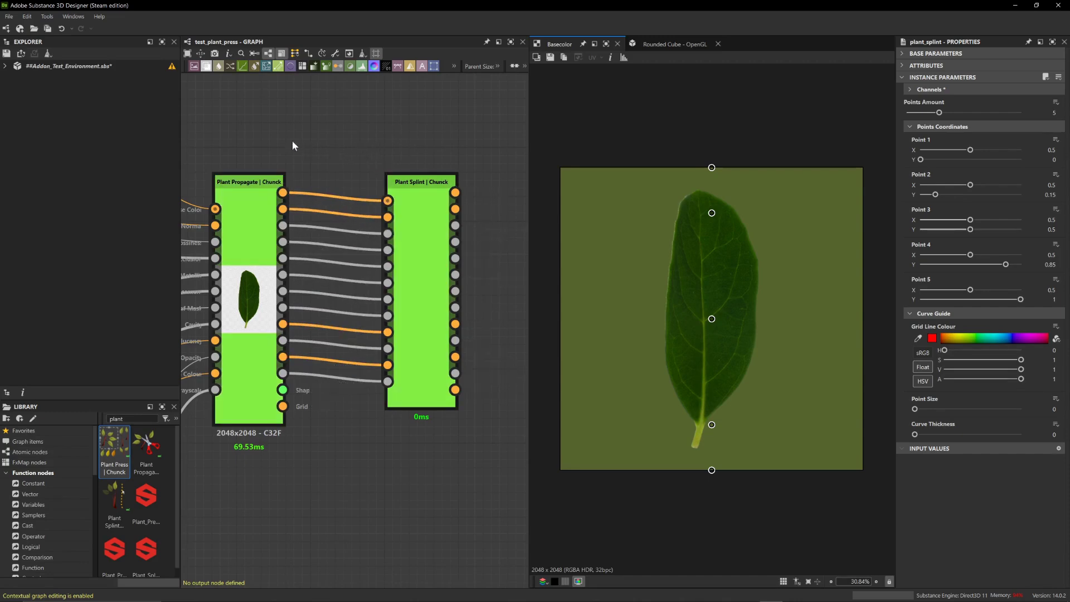
{"action": "left_click_drag", "start_coordinate": [214, 125], "coordinate": [467, 176]}
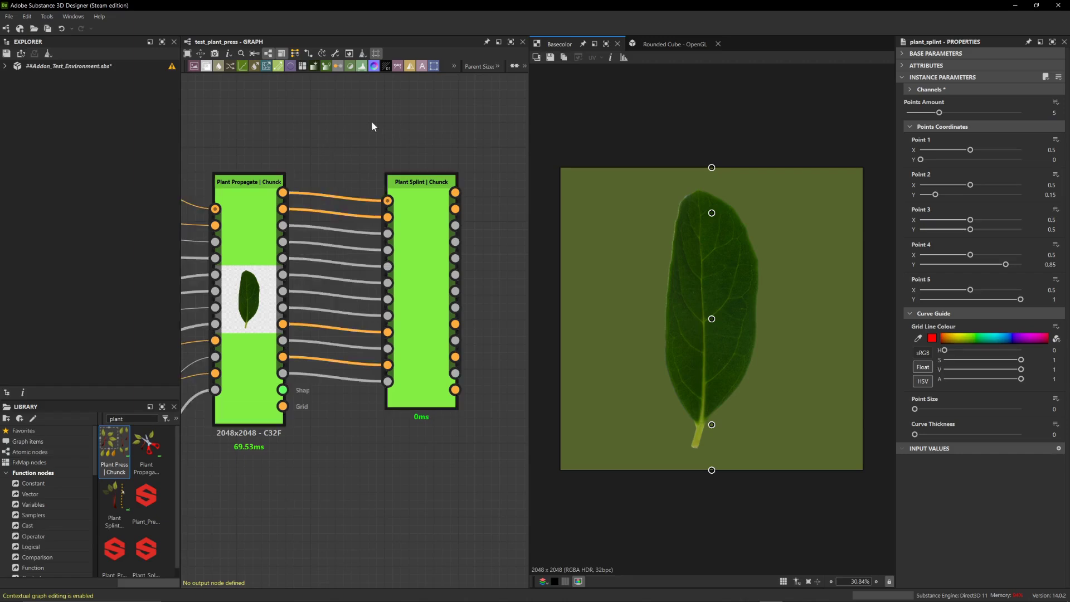
Show the Plant Splint node's Base Colour output, try moving Point 3 to about X 0.34, Y 0.497, and undo it
{"action": "double_click", "coordinate": [456, 193]}
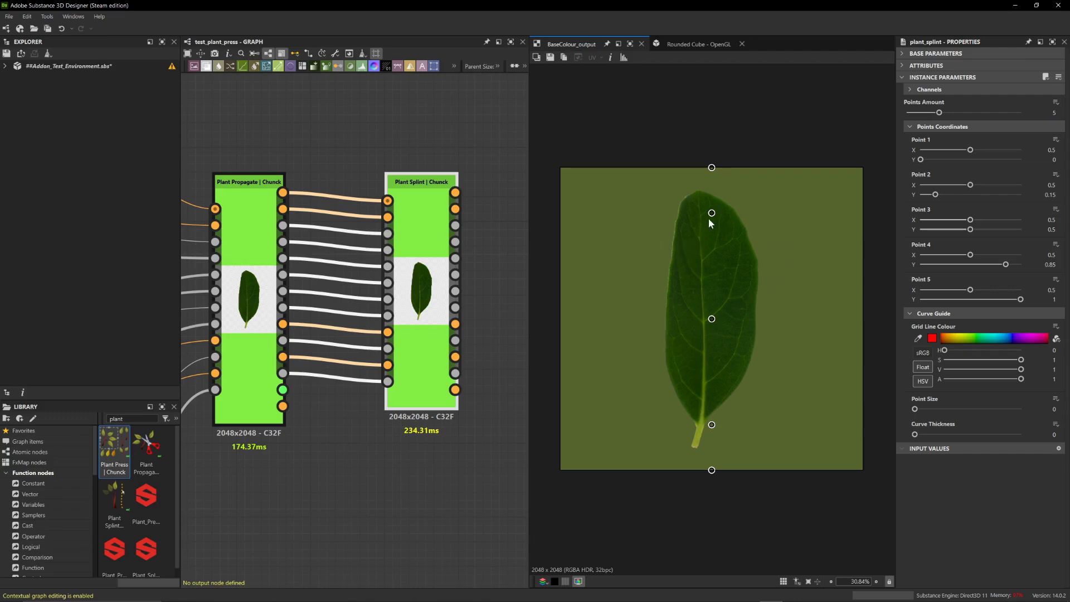
{"action": "left_click_drag", "start_coordinate": [712, 319], "coordinate": [663, 318]}
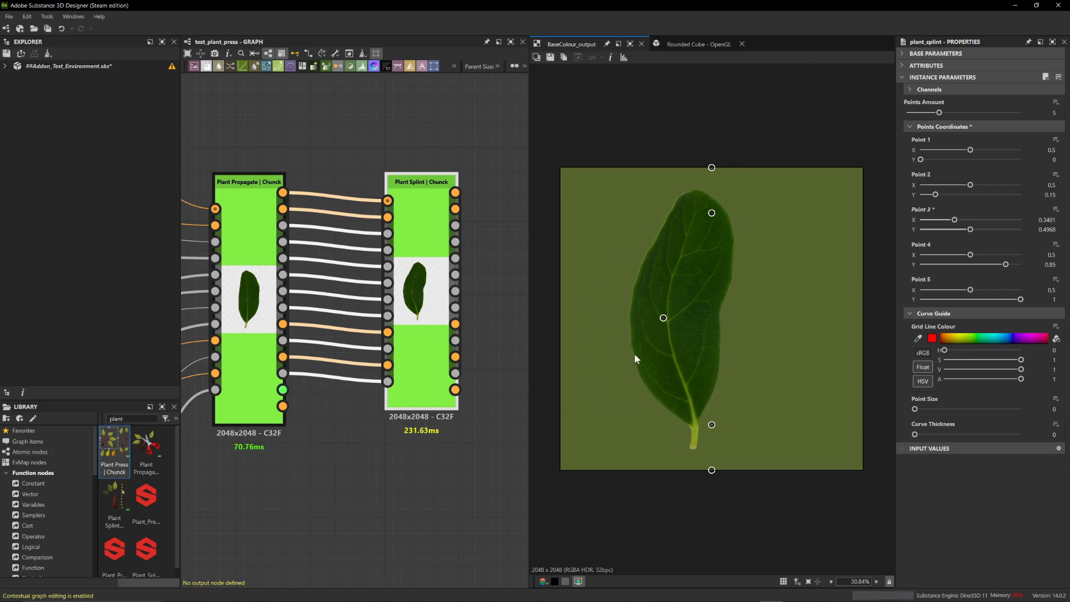
{"action": "key", "text": "ctrl+z"}
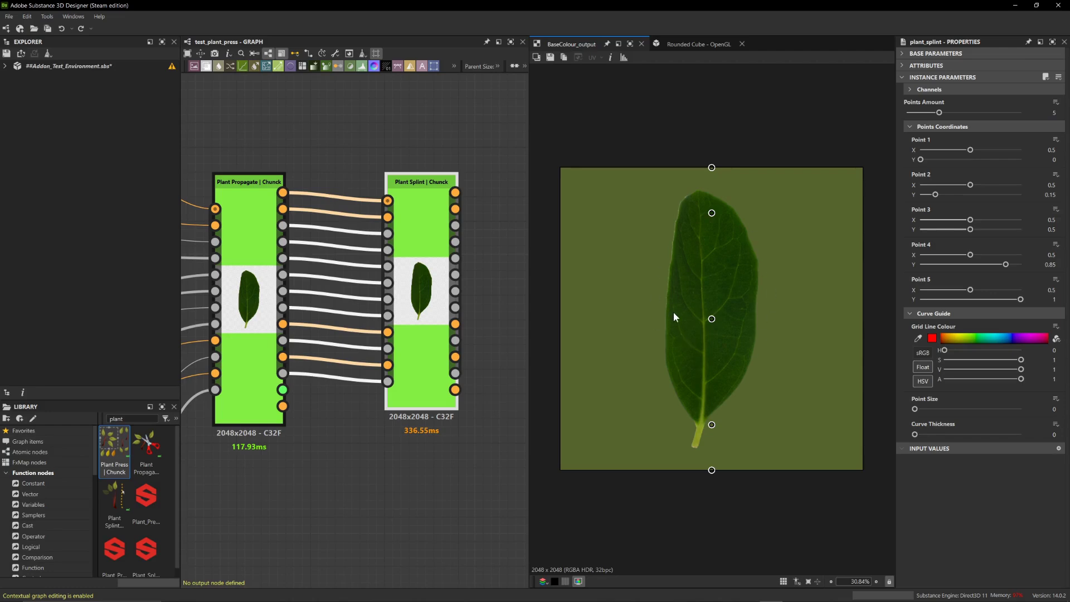
Display the Plant Splint node's Curve Guide output and set its Grid Line Colour to yellow, with hue about 0.168
{"action": "left_click", "coordinate": [455, 390]}
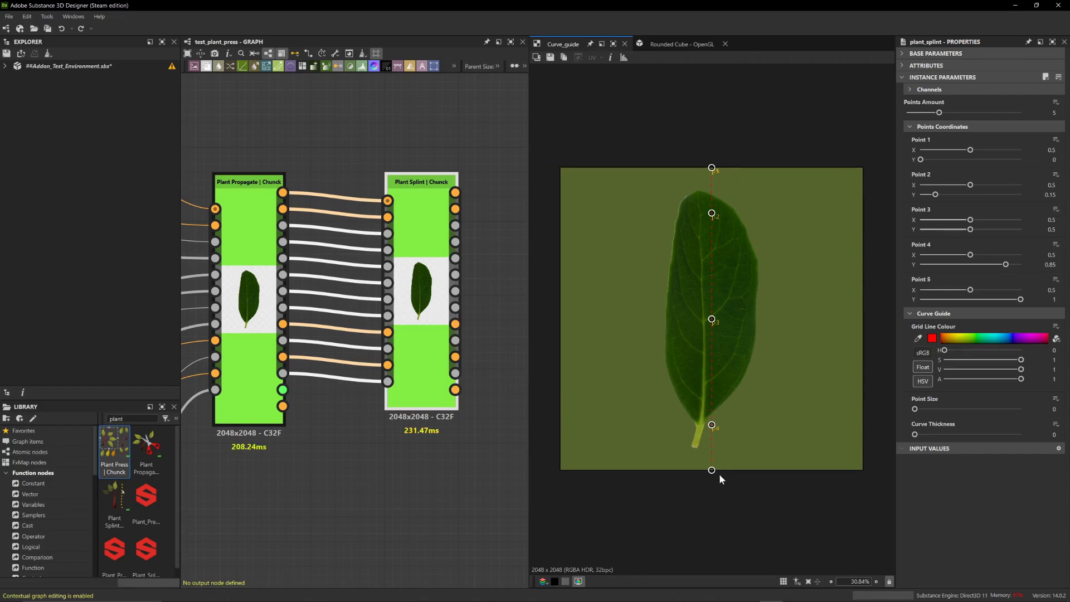
{"action": "scroll", "coordinate": [752, 387], "scroll_direction": "up", "scroll_amount": 2}
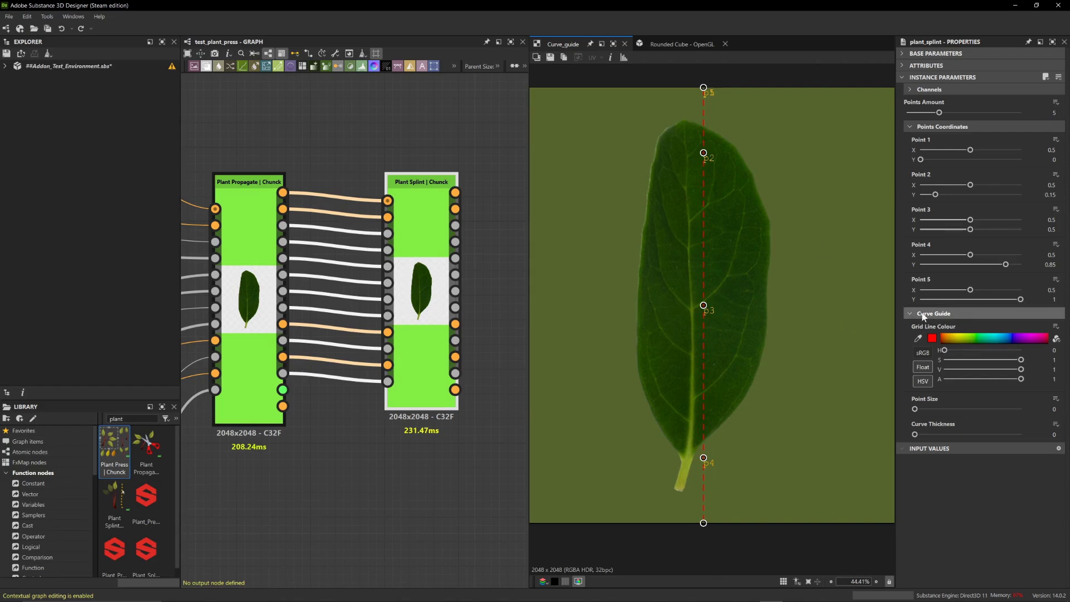
{"action": "left_click", "coordinate": [990, 337]}
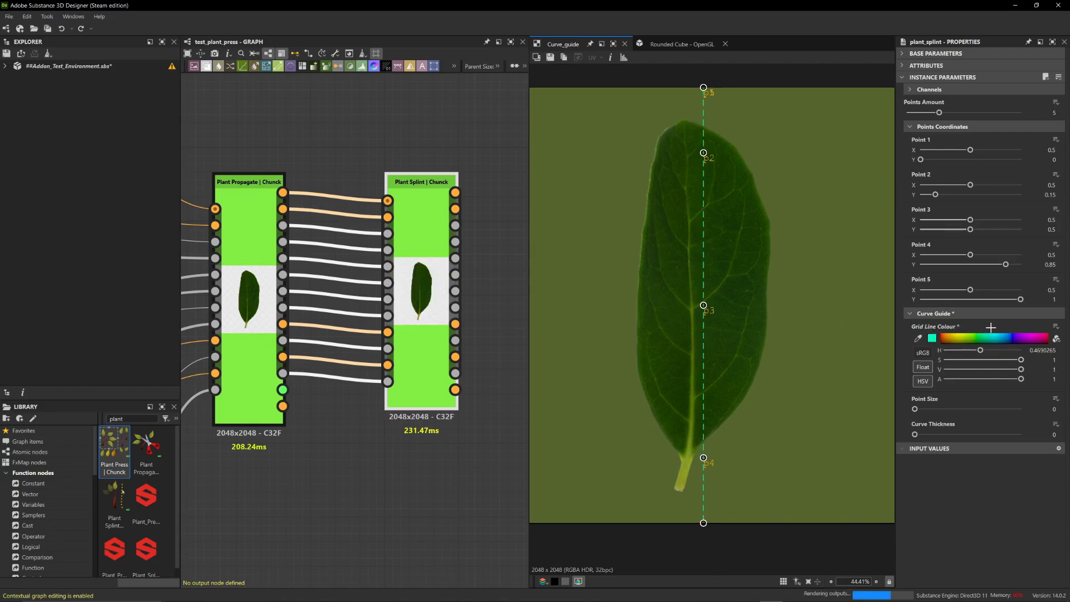
{"action": "left_click", "coordinate": [957, 337]}
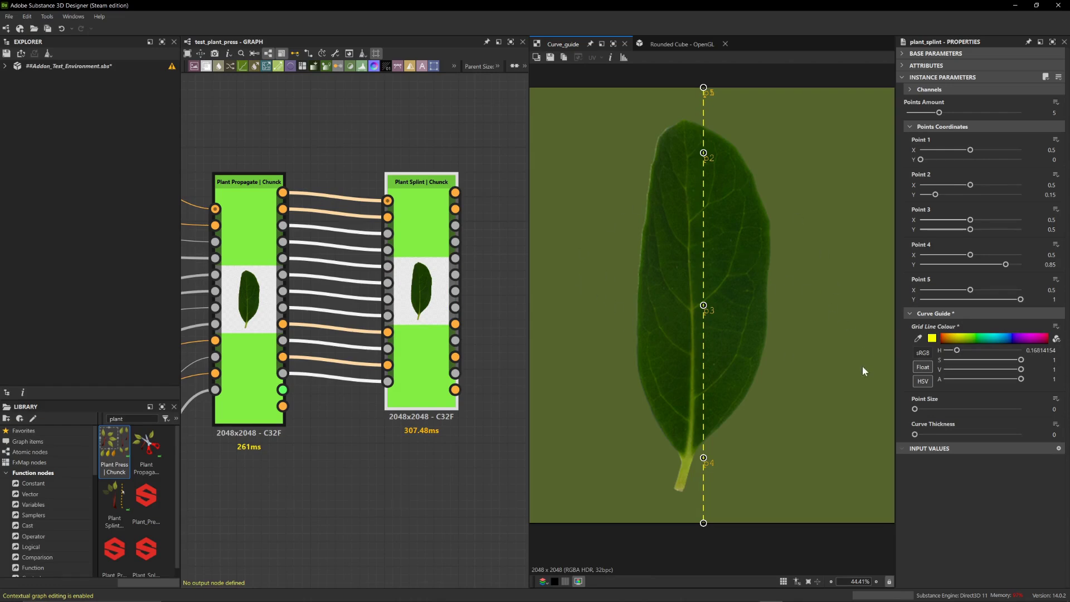
Set the Plant Splint node's Curve Guide Point Size to 1 and Curve Thickness to 5
{"action": "left_click_drag", "start_coordinate": [916, 408], "coordinate": [1042, 406]}
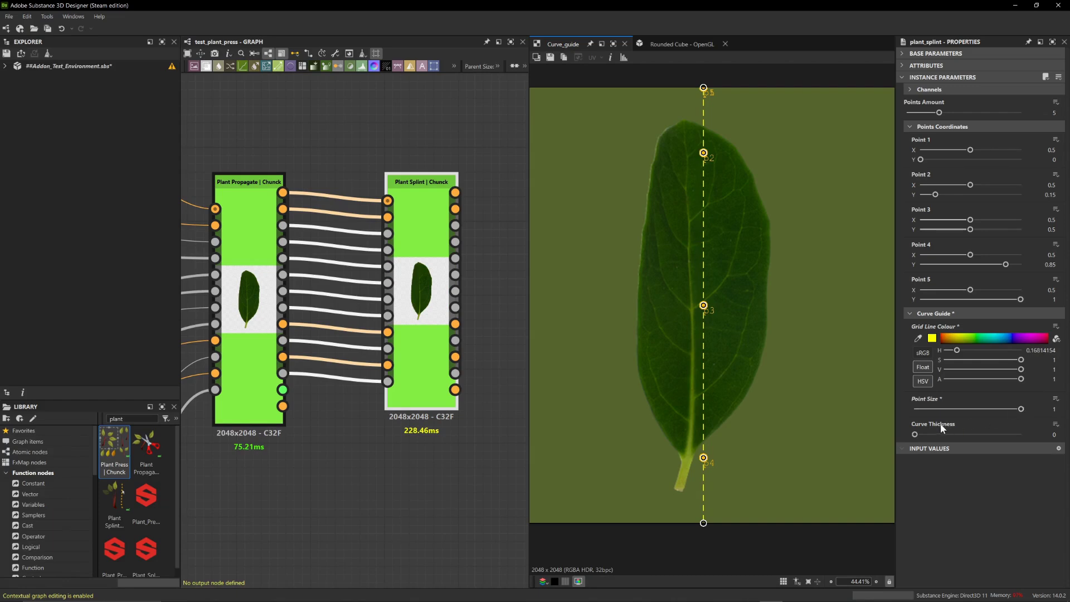
{"action": "left_click_drag", "start_coordinate": [915, 435], "coordinate": [1028, 438]}
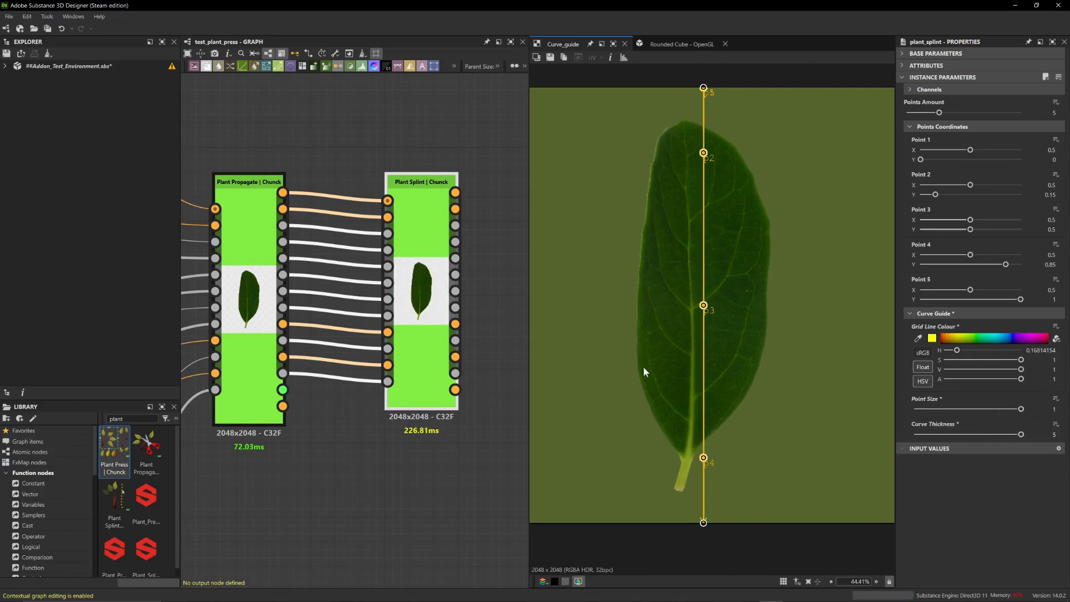
Try moving Point 3 to about X 0.589, undo the move, and set the Curve Thickness to 0
{"action": "left_click_drag", "start_coordinate": [704, 305], "coordinate": [742, 306]}
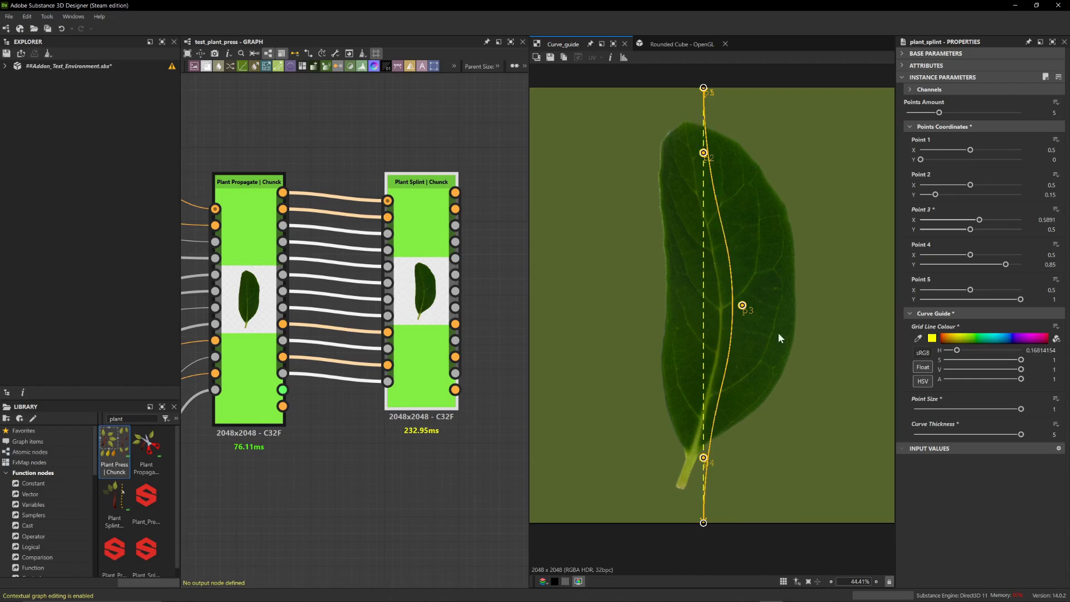
{"action": "key", "text": "ctrl+z"}
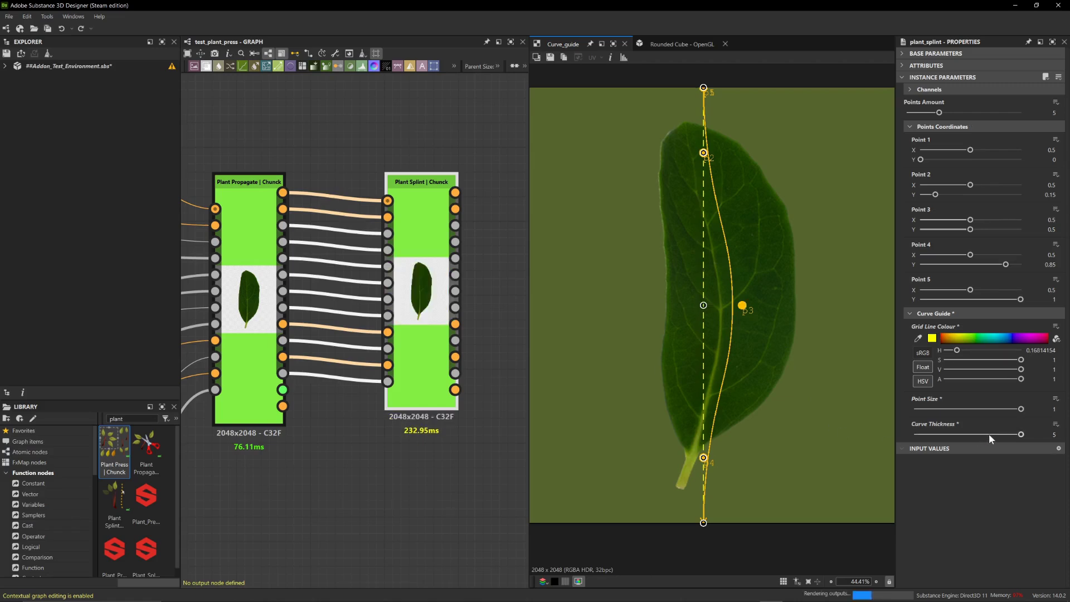
{"action": "left_click_drag", "start_coordinate": [989, 434], "coordinate": [914, 434]}
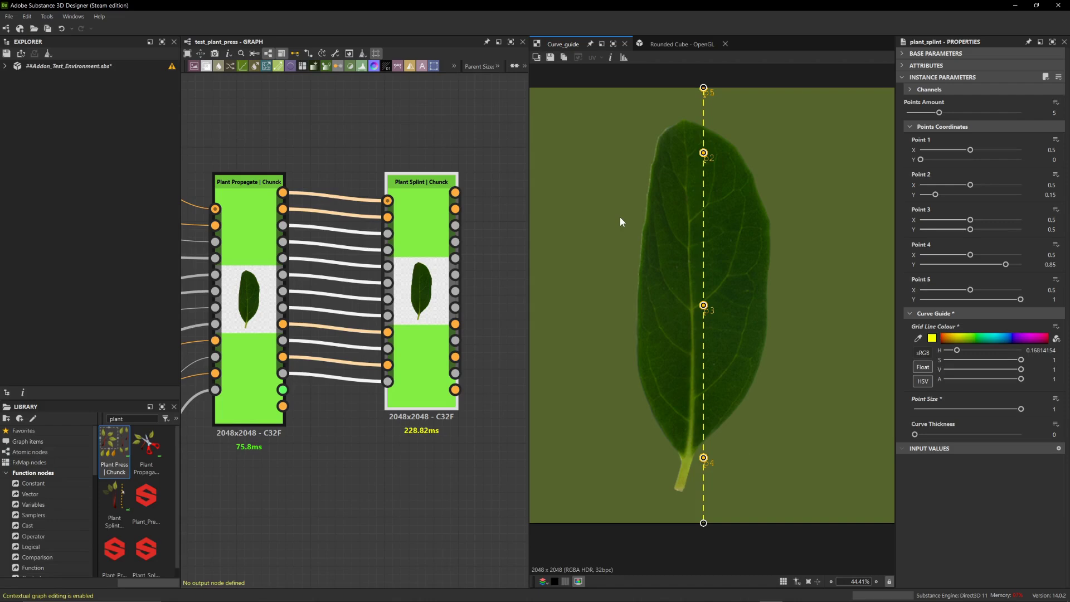
Try bending the leaf by moving Point 3 to about X 0.327, Y 0.437, and undo the move
{"action": "left_click_drag", "start_coordinate": [703, 306], "coordinate": [628, 277]}
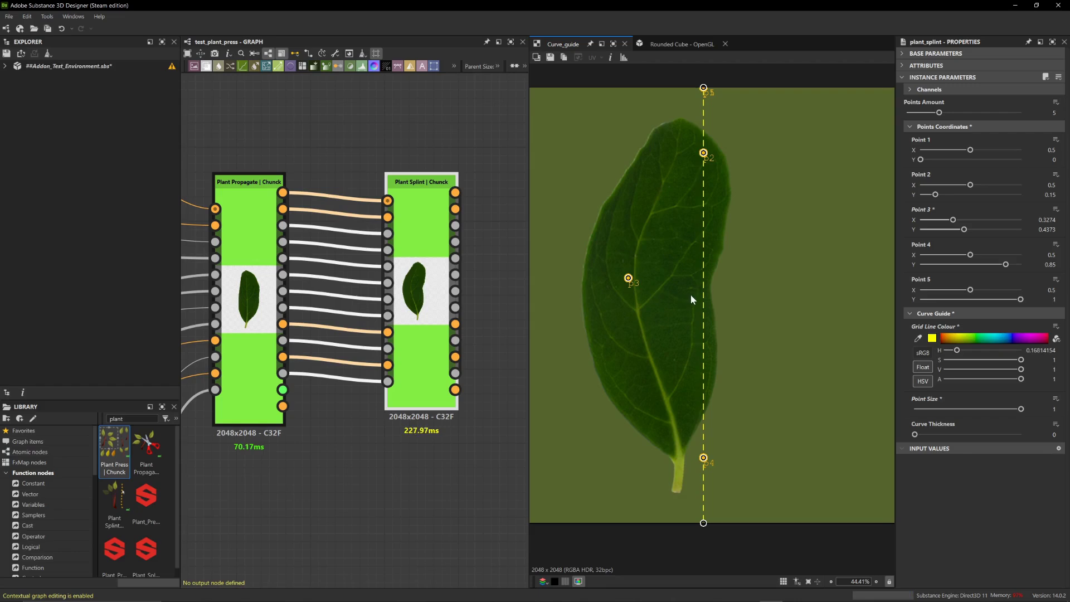
{"action": "key", "text": "ctrl+z"}
Shift the leaf slightly to the right in the Plant Propagate node's transform so its midrib meets the curve guide
{"action": "left_click", "coordinate": [239, 224]}
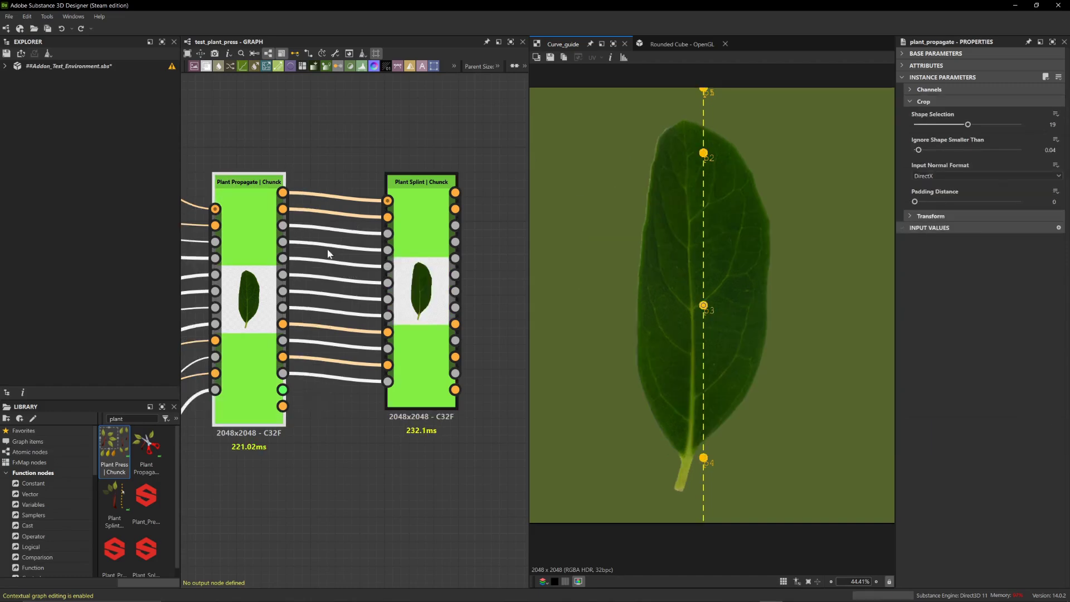
{"action": "left_click_drag", "start_coordinate": [650, 321], "coordinate": [660, 322]}
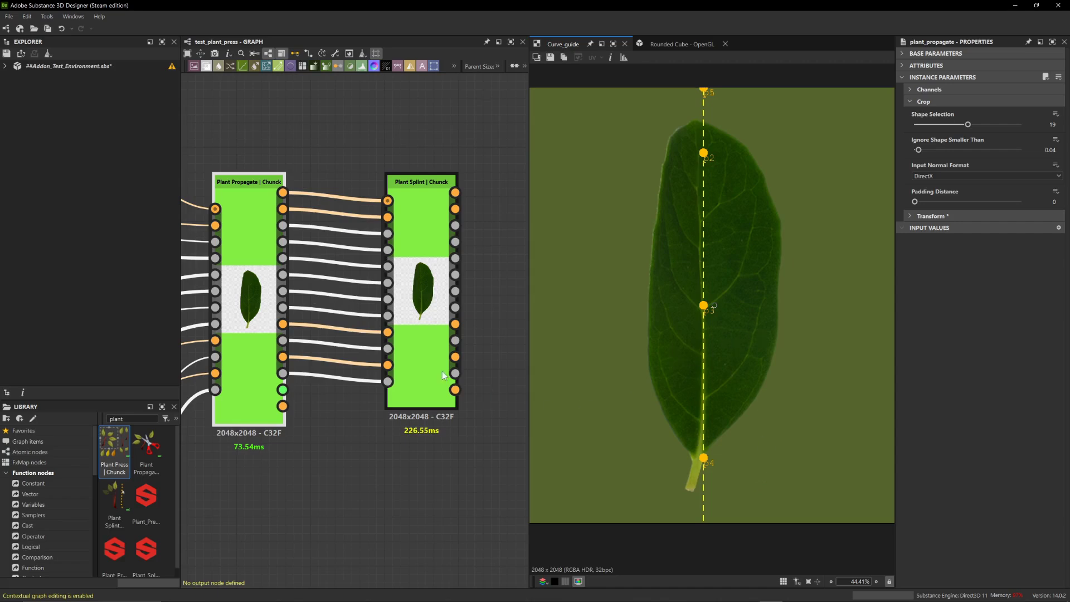
Straighten the stem in the Plant Splint node by raising Point 5's X coordinate in small increments to 0.554
{"action": "left_click", "coordinate": [422, 219]}
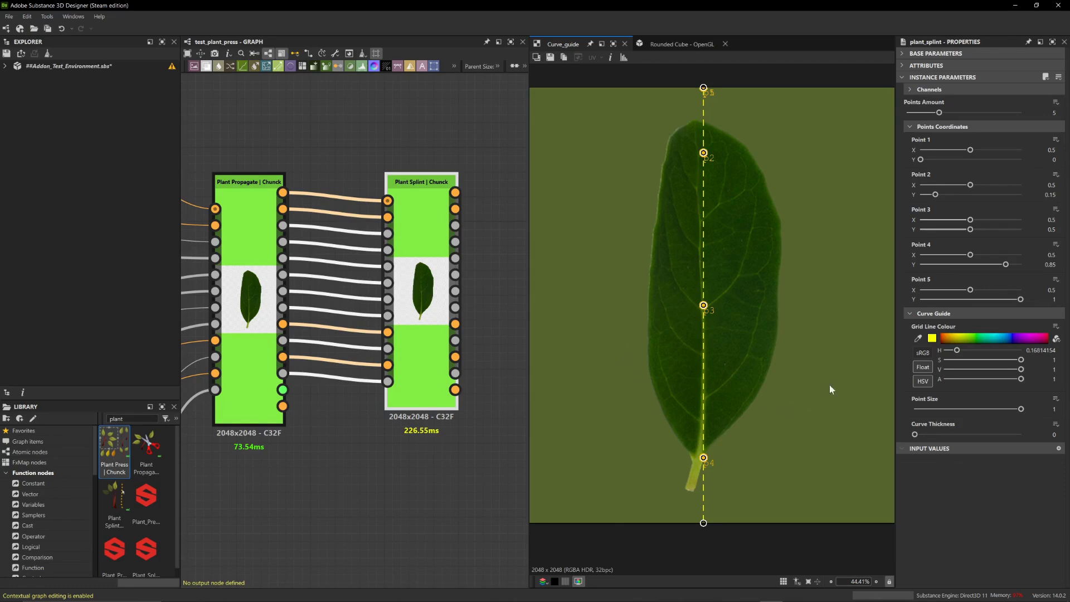
{"action": "left_click", "coordinate": [970, 290]}
{"action": "type", "text": "0.505"}
{"action": "key", "text": "Return"}
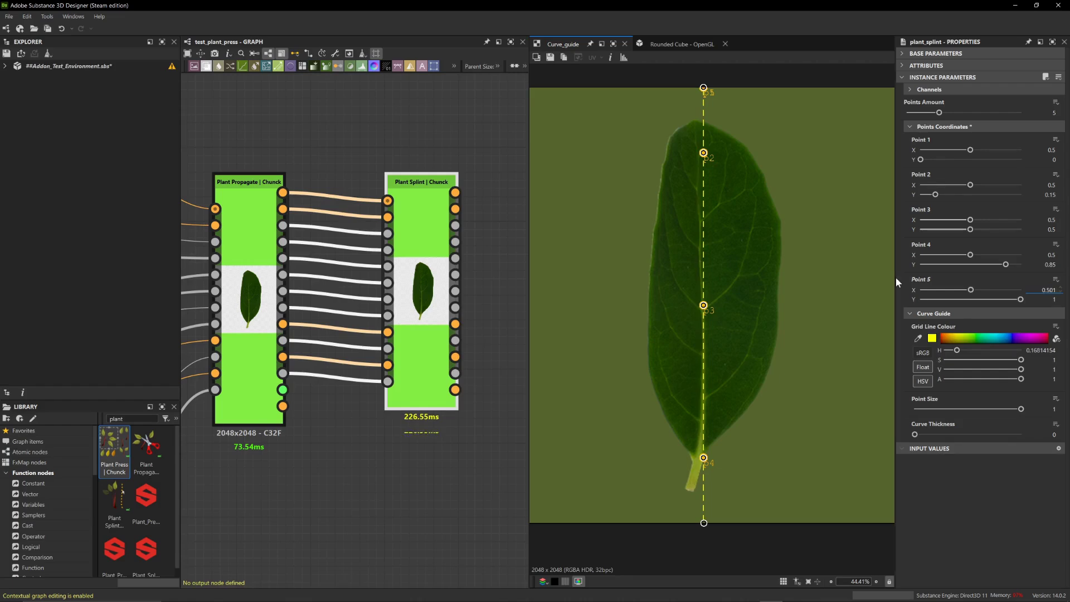
{"action": "type", "text": "0.516"}
{"action": "key", "text": "Return"}
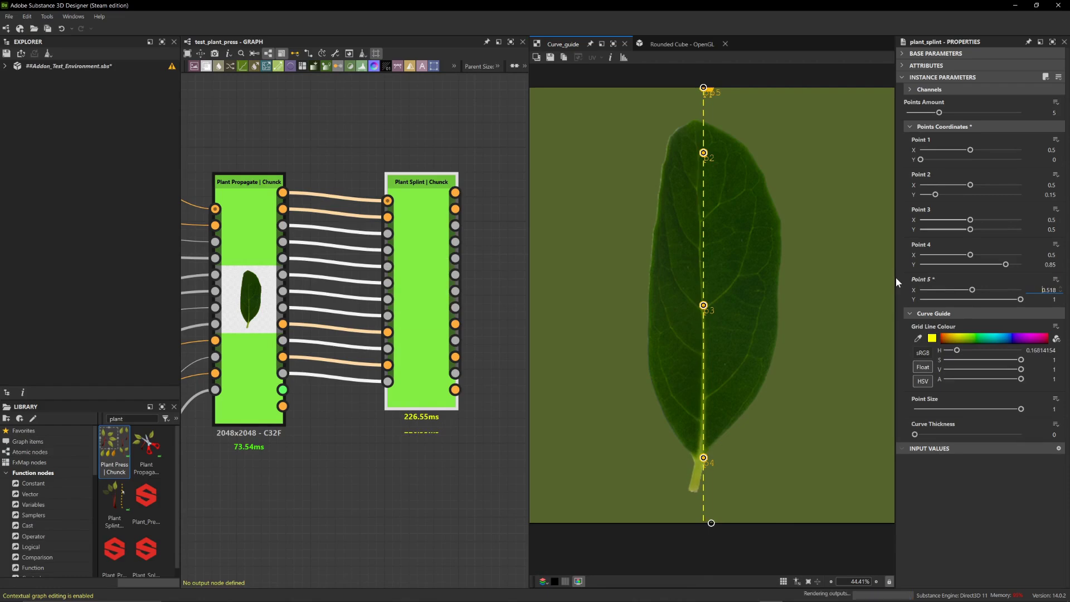
{"action": "type", "text": "0.525"}
{"action": "key", "text": "Return"}
{"action": "type", "text": "0.534"}
{"action": "key", "text": "Return"}
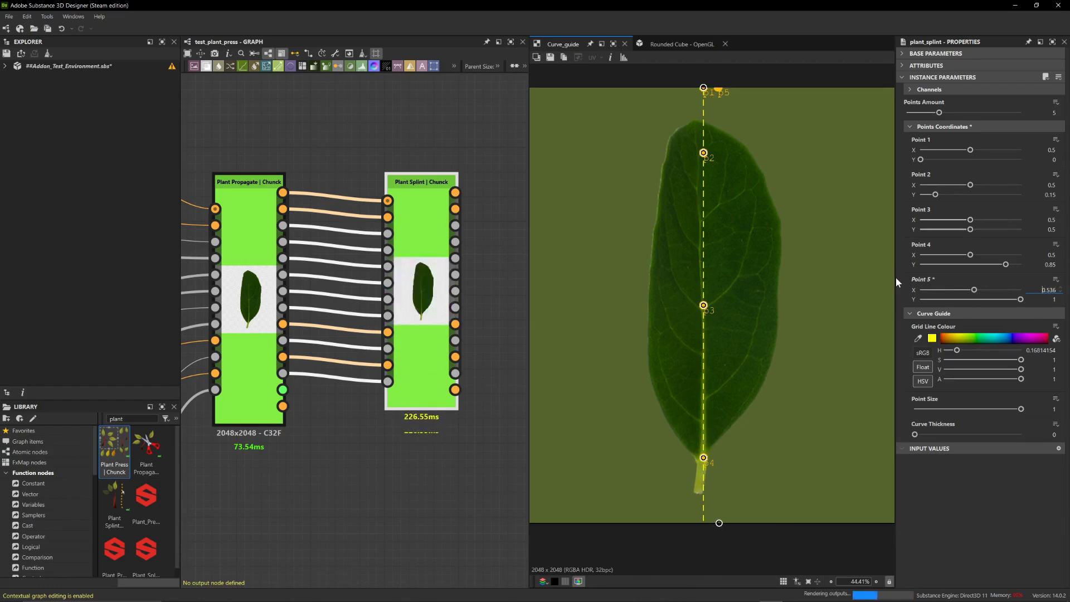
{"action": "type", "text": "0.543"}
{"action": "key", "text": "Return"}
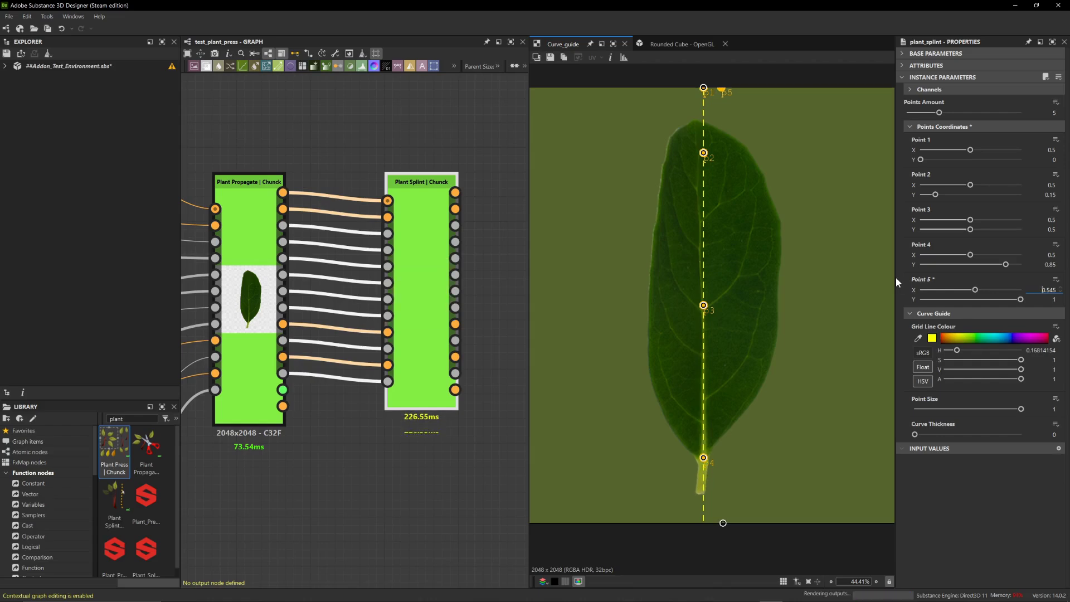
{"action": "type", "text": "0.55"}
{"action": "key", "text": "Return"}
{"action": "type", "text": "0.554"}
{"action": "key", "text": "Return"}
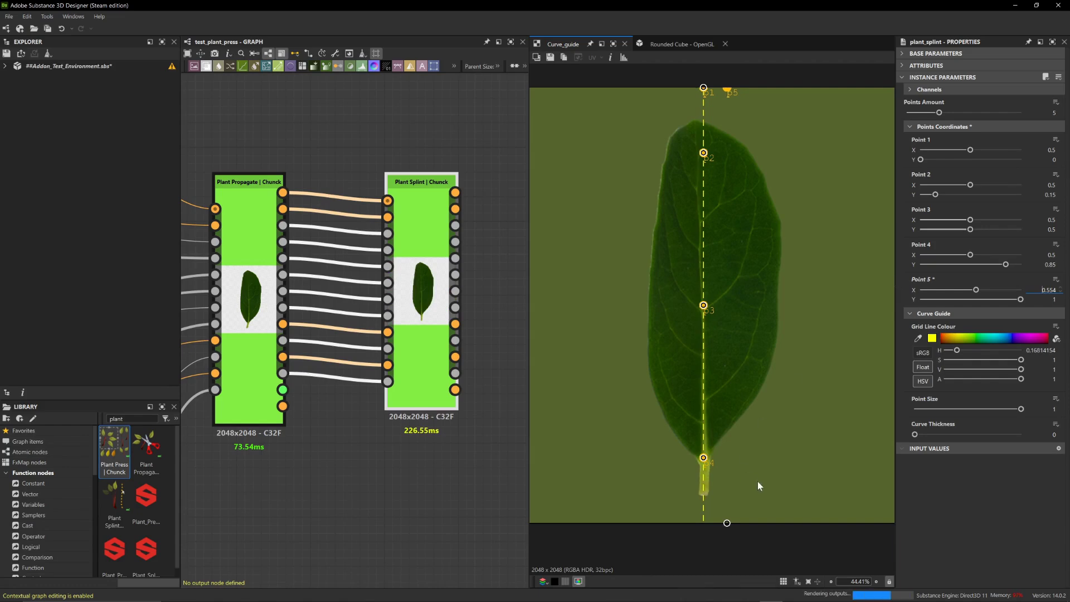
Set Point 4's X to 0.493 and Point 2's X to 0.509, and move Point 1 to about X 0.52, Y 0.002
{"action": "left_click", "coordinate": [970, 255]}
{"action": "left_click_drag", "start_coordinate": [971, 255], "coordinate": [970, 255]}
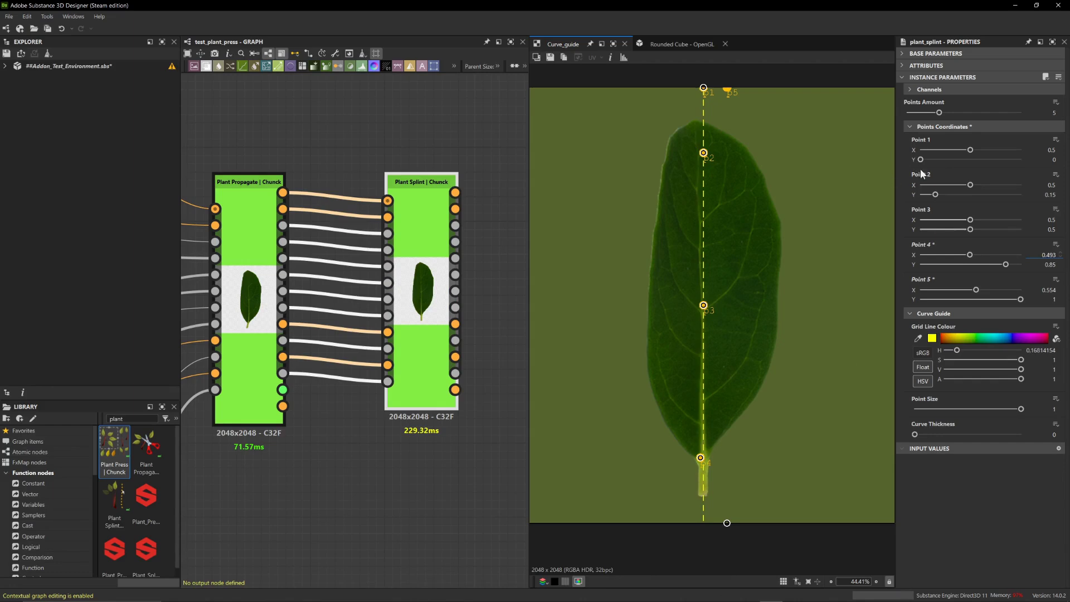
{"action": "left_click", "coordinate": [967, 189]}
{"action": "left_click_drag", "start_coordinate": [968, 190], "coordinate": [968, 190]}
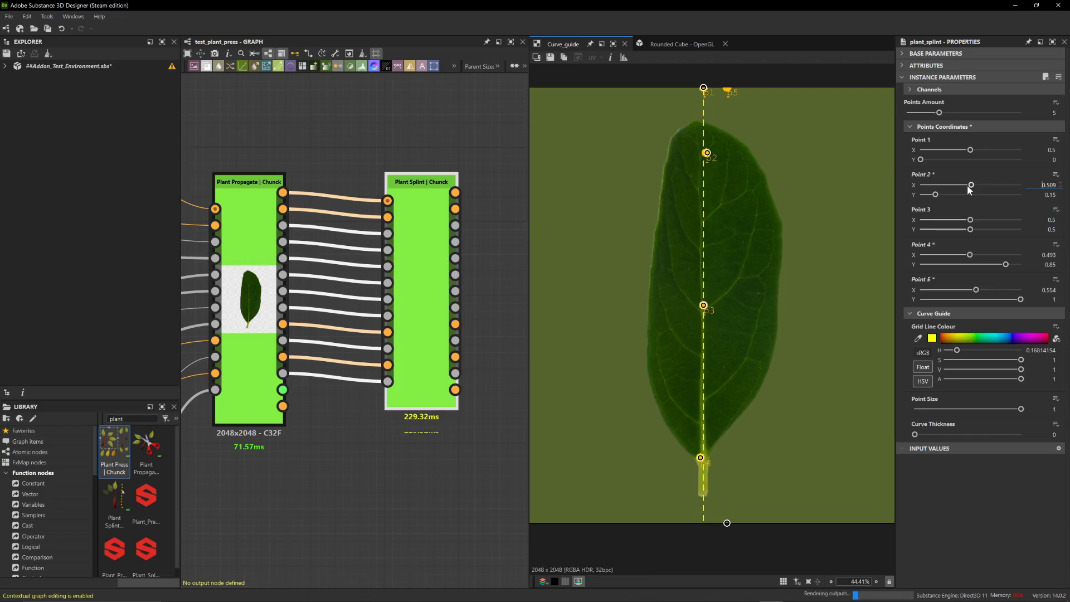
{"action": "left_click_drag", "start_coordinate": [968, 190], "coordinate": [969, 190]}
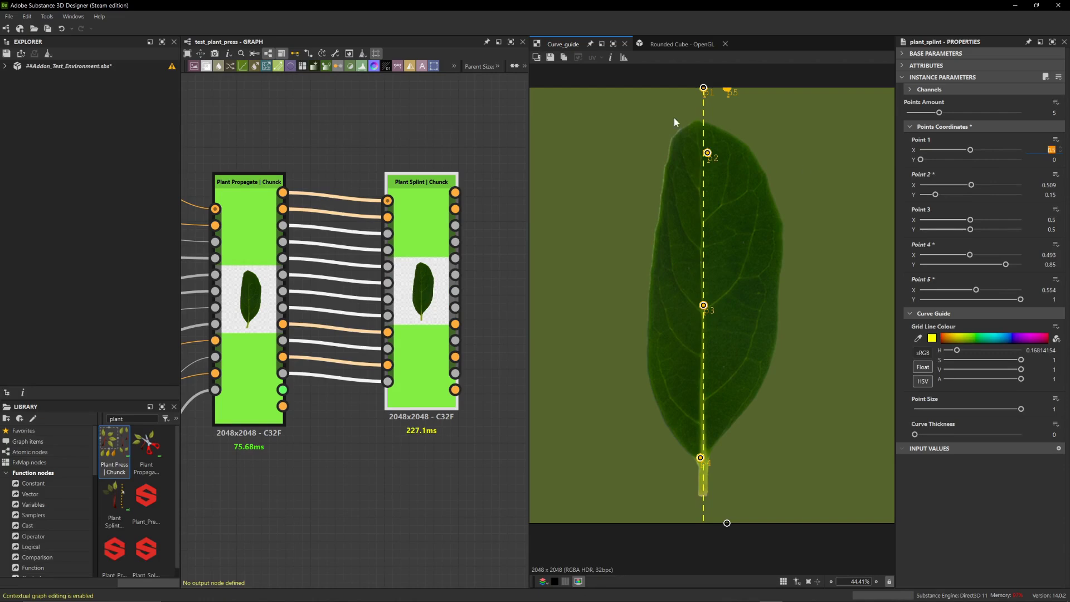
{"action": "left_click_drag", "start_coordinate": [704, 89], "coordinate": [712, 89]}
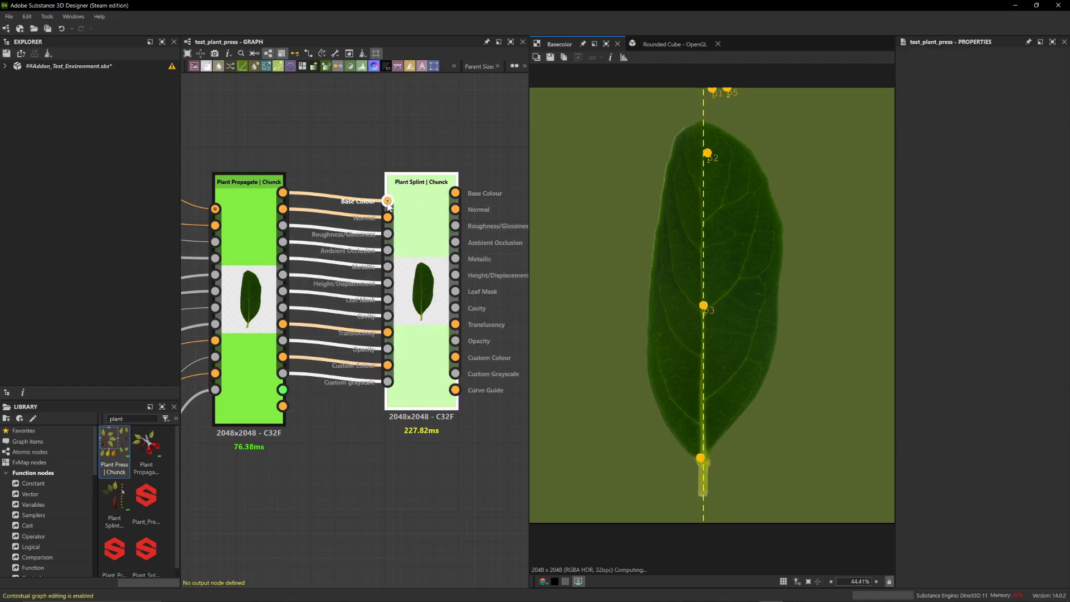
Review each Plant Splint output in the 2D view, from Base Colour through Custom Grayscale
{"action": "left_click", "coordinate": [455, 192]}
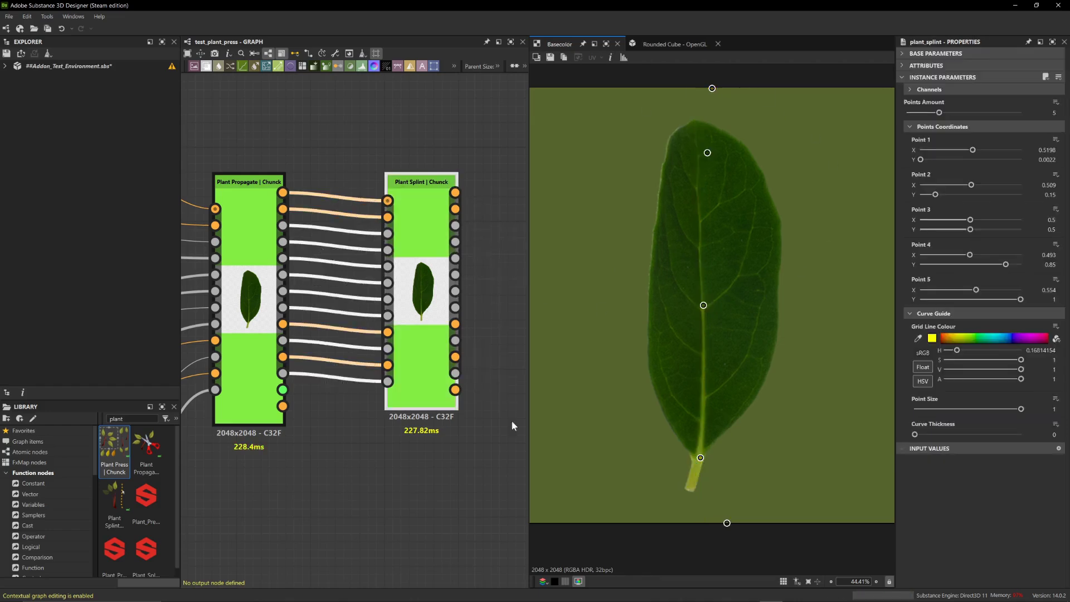
{"action": "left_click", "coordinate": [455, 209]}
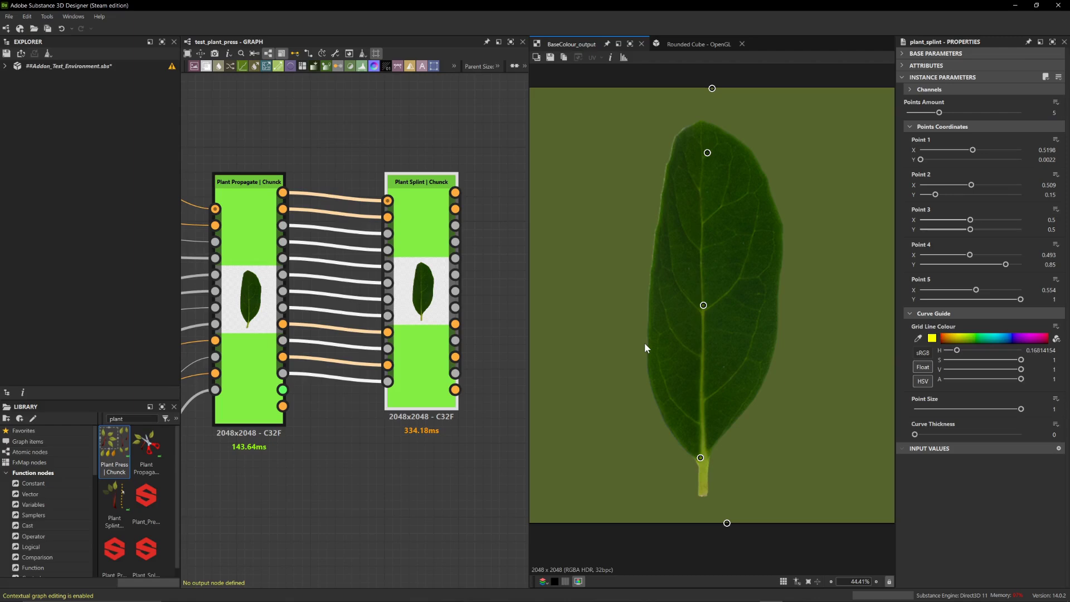
{"action": "left_click", "coordinate": [455, 210]}
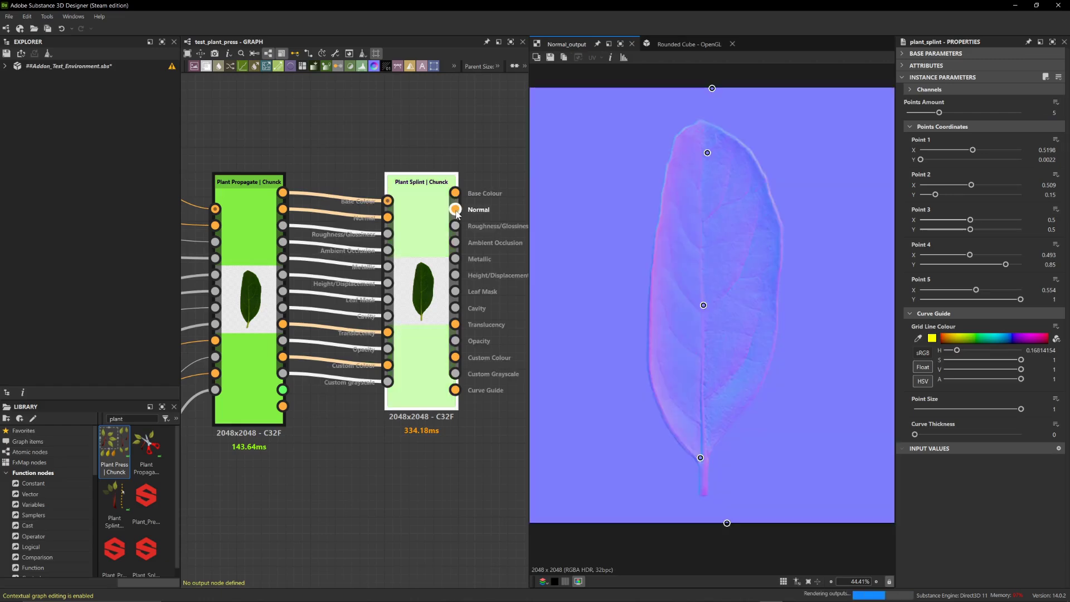
{"action": "left_click", "coordinate": [455, 226]}
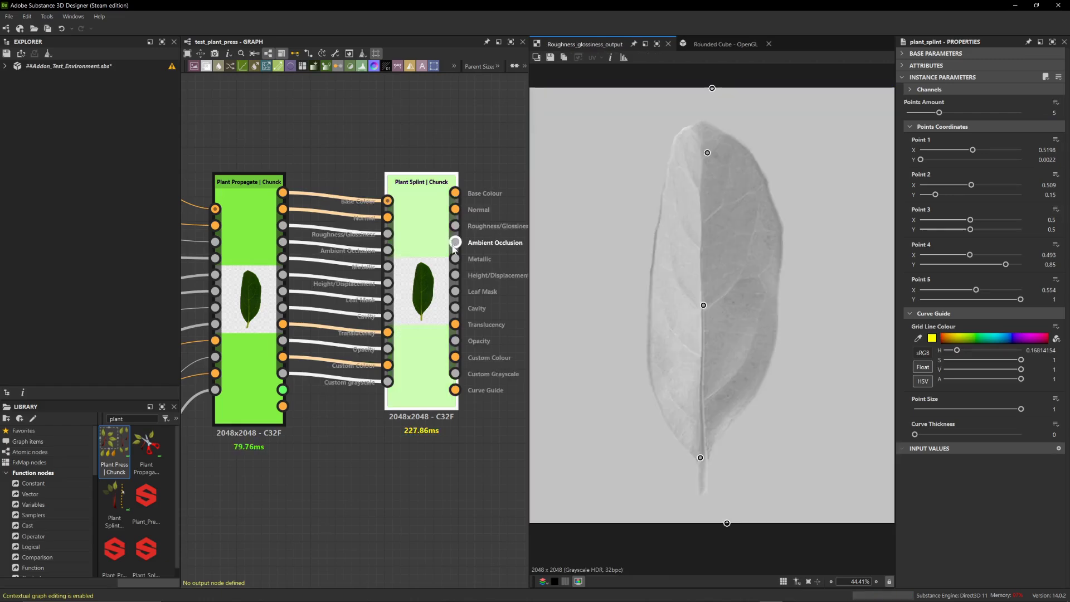
{"action": "left_click", "coordinate": [456, 243]}
{"action": "left_click", "coordinate": [455, 259]}
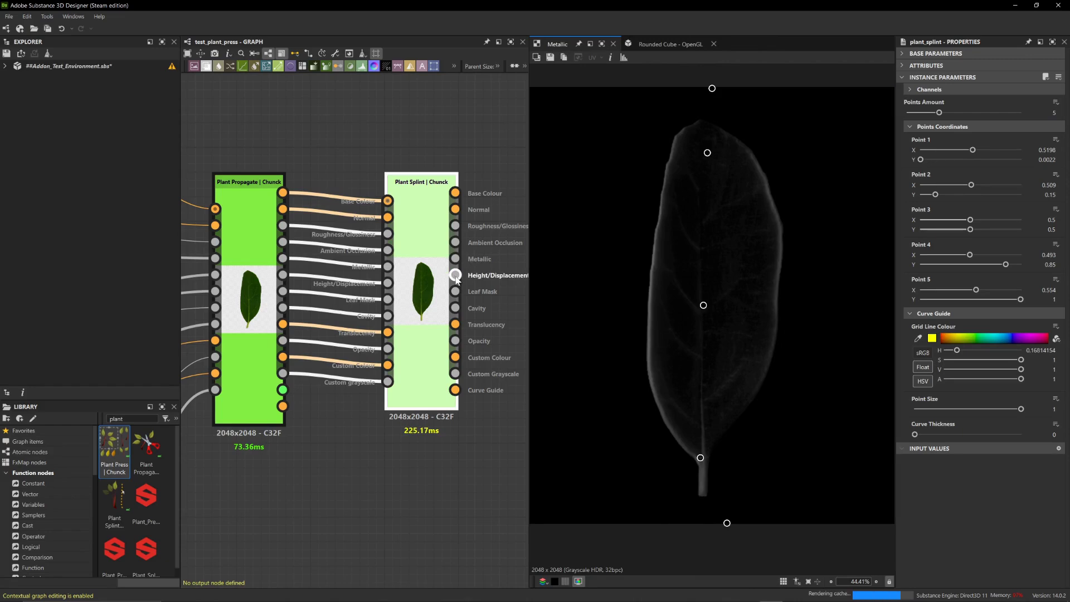
{"action": "left_click", "coordinate": [456, 275]}
{"action": "left_click", "coordinate": [456, 291]}
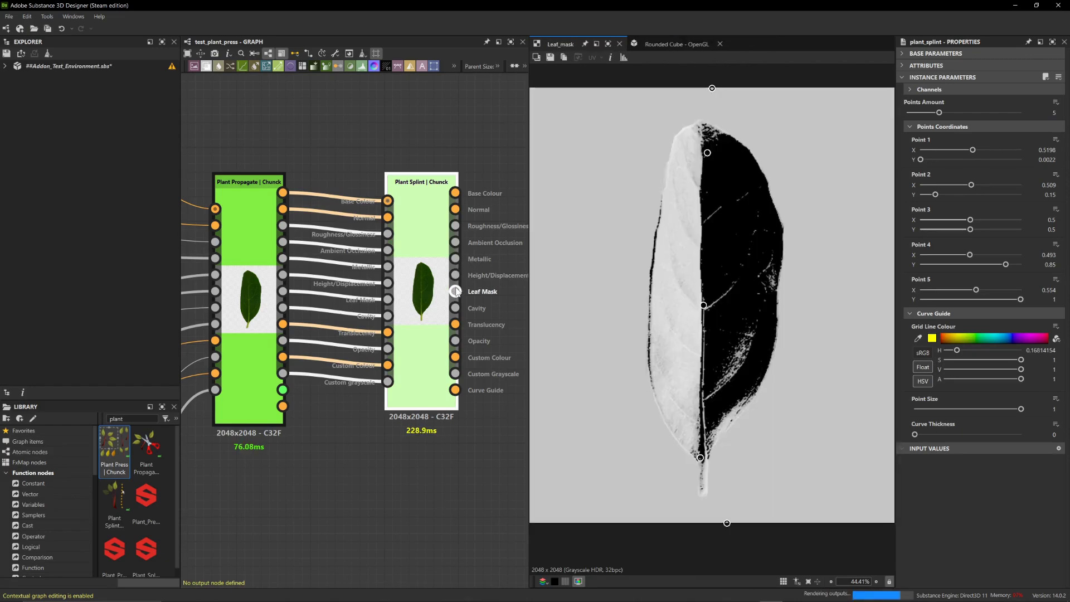
{"action": "left_click", "coordinate": [455, 308]}
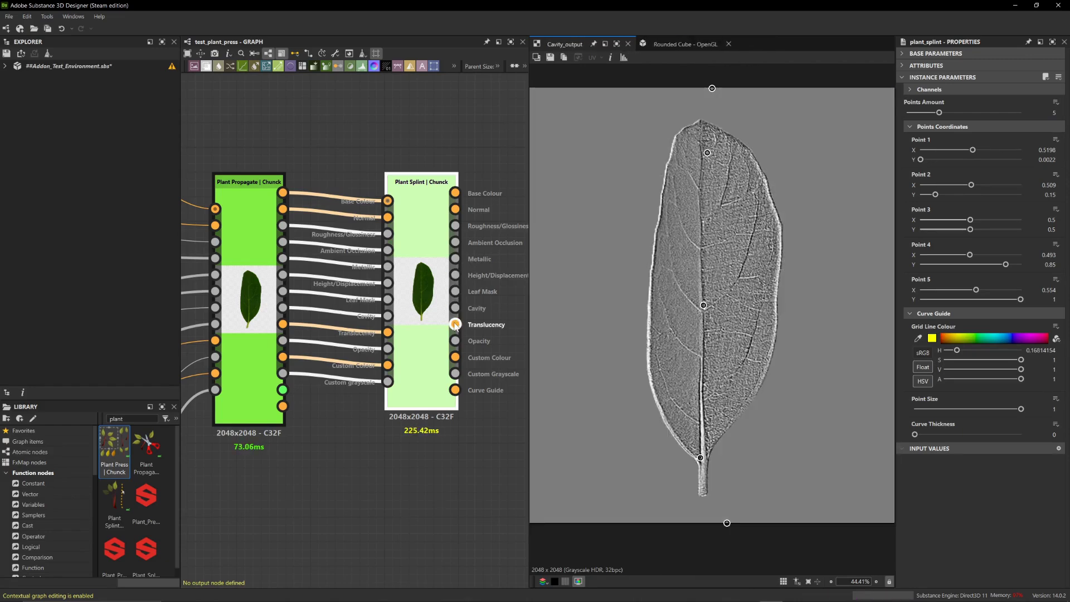
{"action": "left_click", "coordinate": [455, 325]}
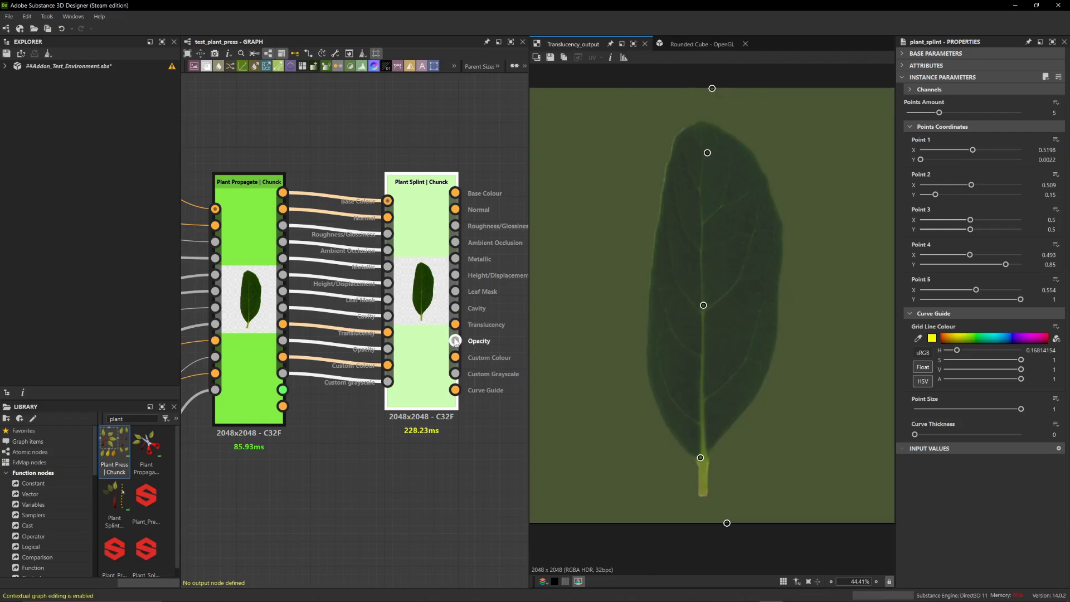
{"action": "left_click", "coordinate": [456, 341]}
{"action": "left_click", "coordinate": [456, 357]}
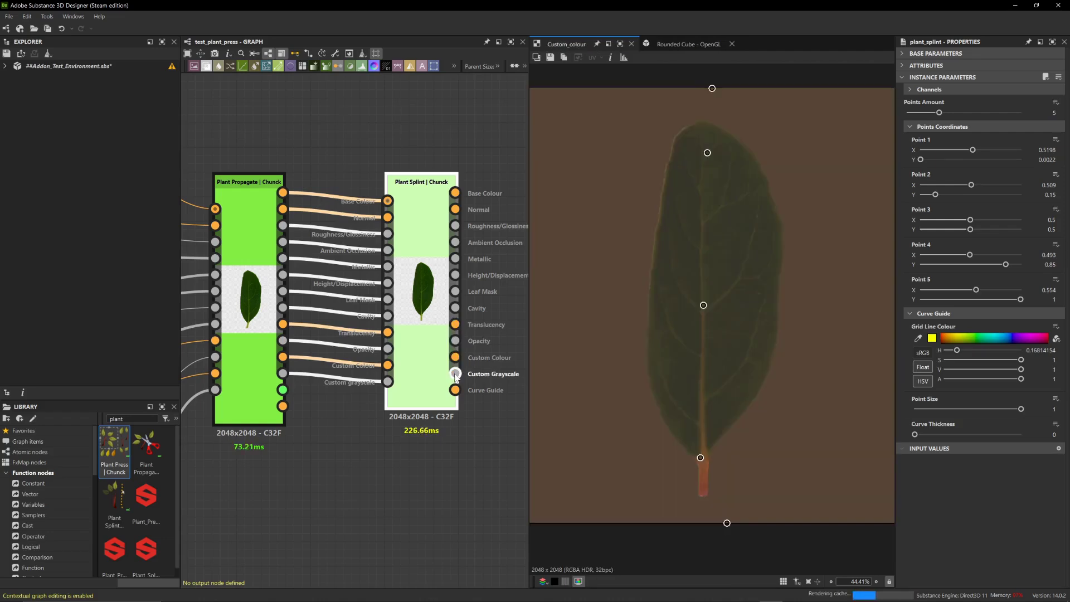
{"action": "left_click", "coordinate": [455, 374]}
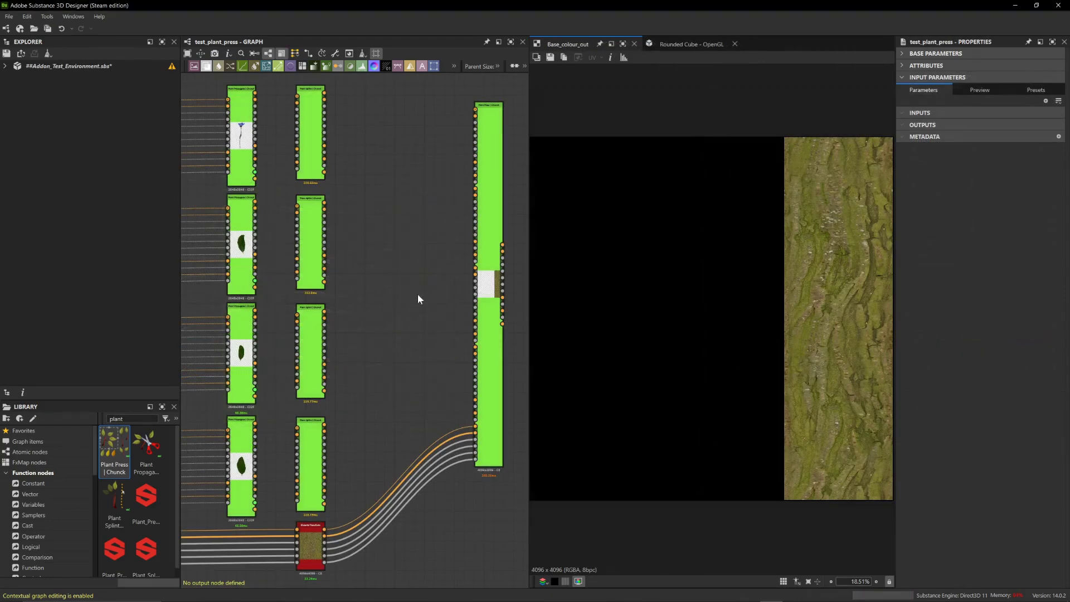
Connect the four Plant Propagate nodes through their Plant Splint nodes to the four card input groups of the Plant Press node
{"action": "left_click_drag", "start_coordinate": [255, 94], "coordinate": [481, 111]}
{"action": "left_click_drag", "start_coordinate": [263, 201], "coordinate": [460, 204]}
{"action": "left_click_drag", "start_coordinate": [258, 309], "coordinate": [475, 274]}
{"action": "left_click", "coordinate": [257, 428]}
{"action": "left_click_drag", "start_coordinate": [255, 424], "coordinate": [481, 349]}
{"action": "left_click", "coordinate": [482, 349]}
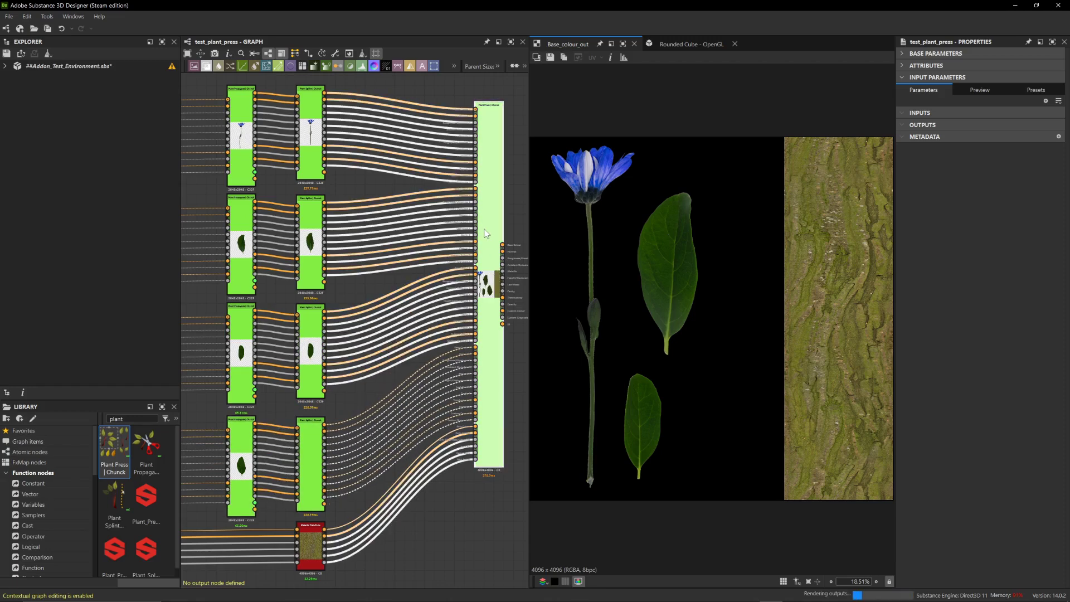
In the Plant Press node, rotate Card 3 slightly counterclockwise, and rotate and move the Card 2 leaf slightly up and to the right
{"action": "left_click", "coordinate": [485, 233]}
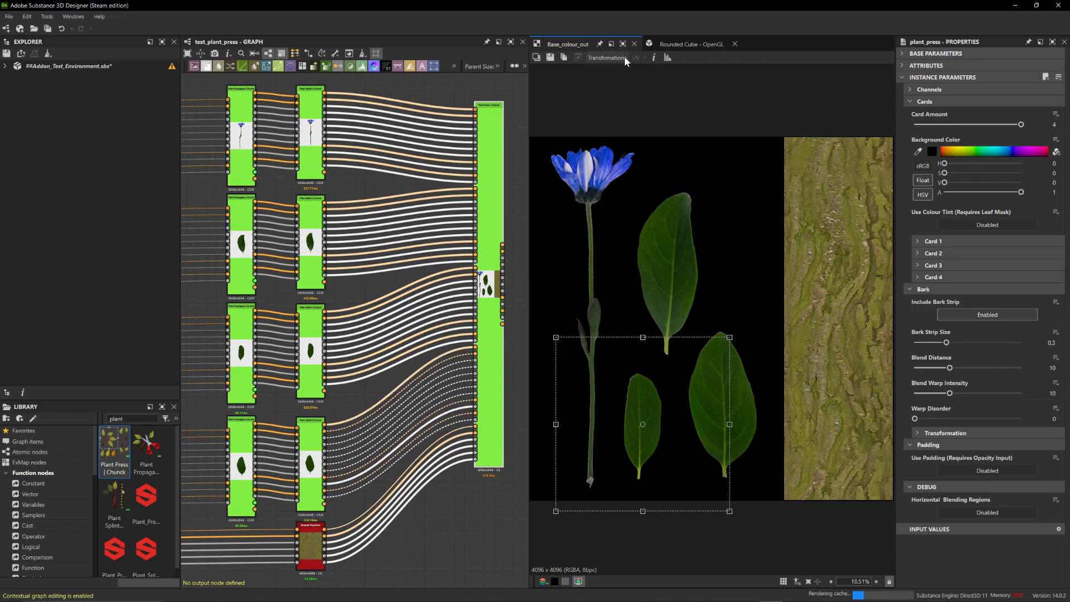
{"action": "left_click_drag", "start_coordinate": [678, 317], "coordinate": [675, 316]}
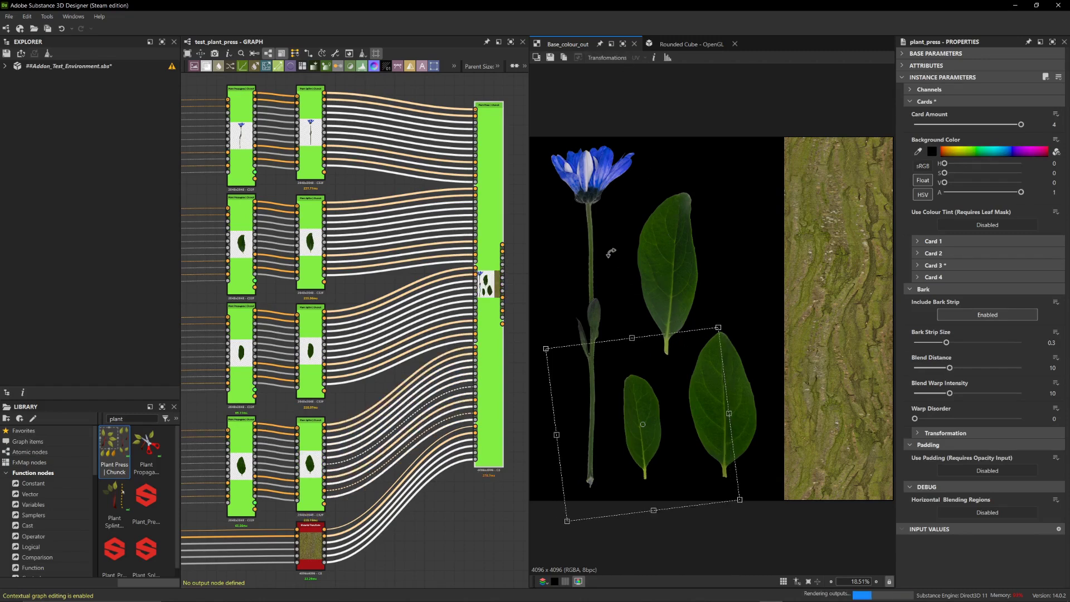
{"action": "left_click", "coordinate": [604, 58]}
{"action": "left_click", "coordinate": [616, 83]}
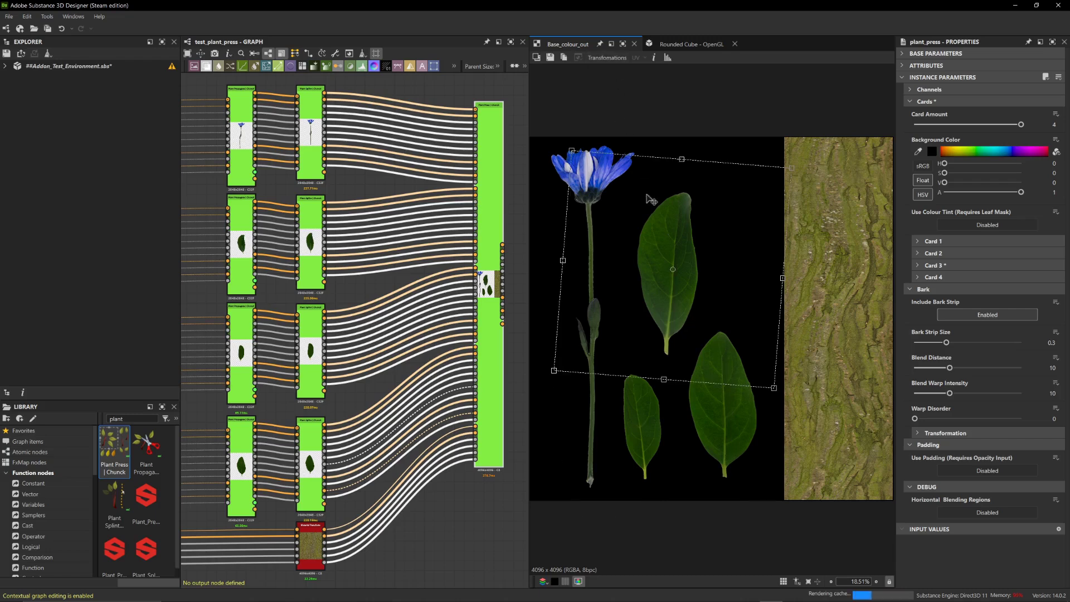
{"action": "left_click_drag", "start_coordinate": [674, 252], "coordinate": [681, 225]}
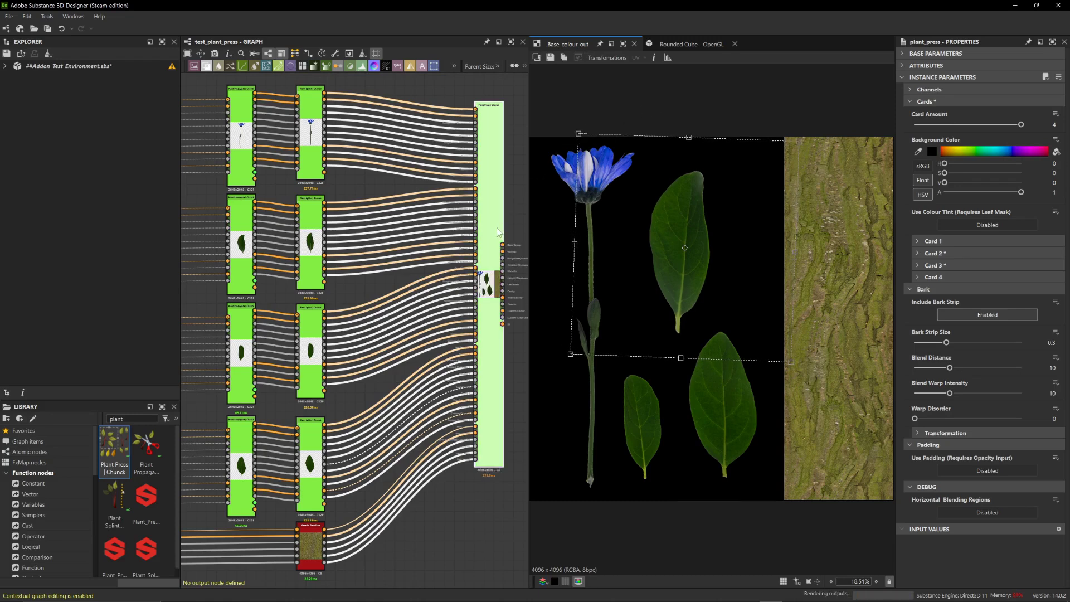
Switch the Plant Press transformation to the bark strip and rotate it slightly counterclockwise
{"action": "left_click", "coordinate": [609, 57]}
{"action": "left_click", "coordinate": [614, 114]}
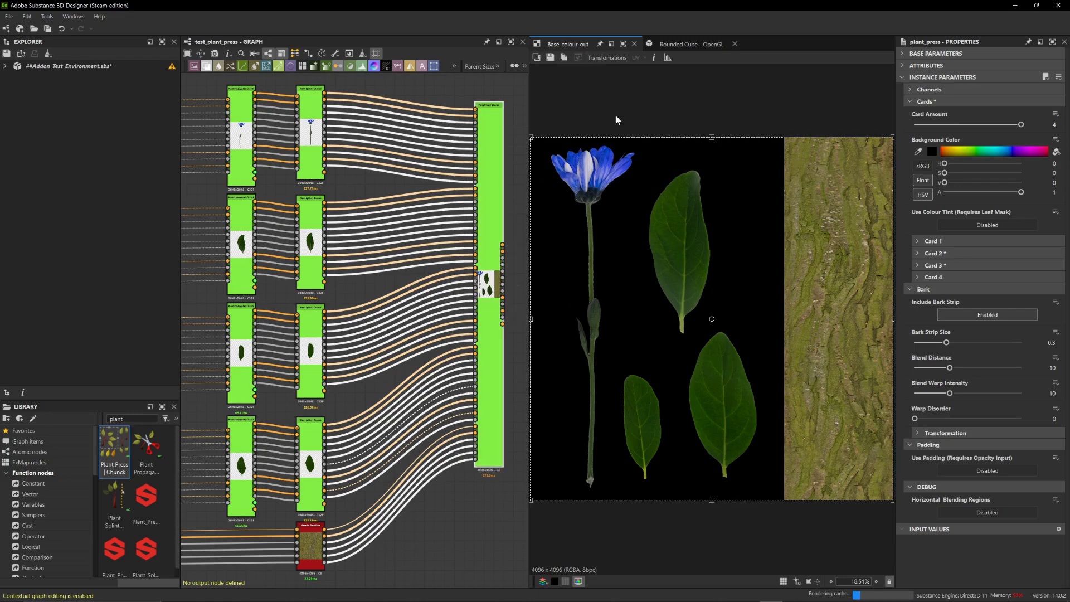
{"action": "left_click_drag", "start_coordinate": [754, 122], "coordinate": [737, 119]}
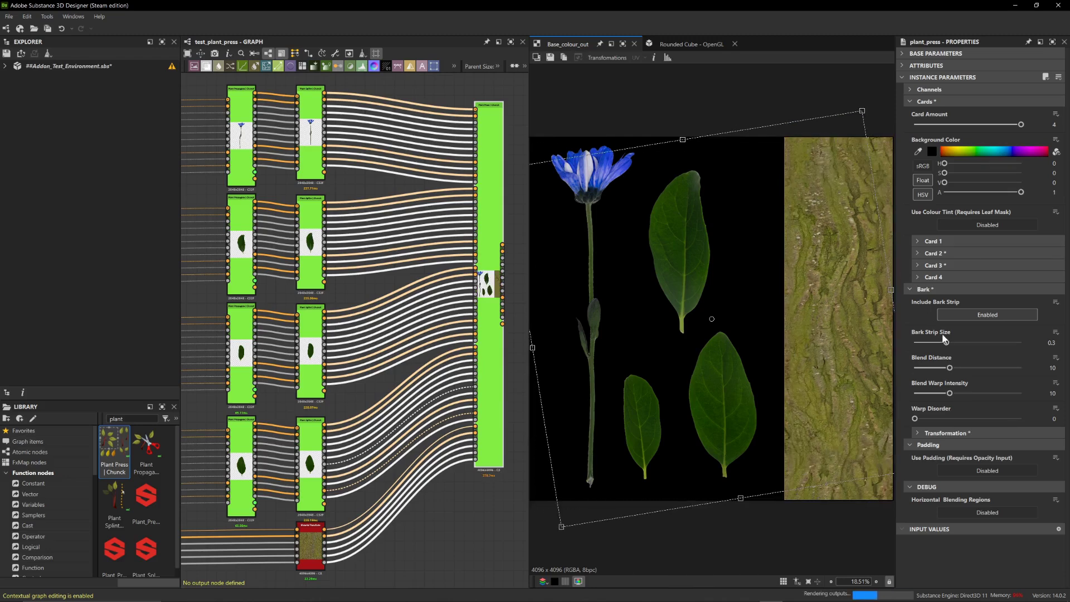
Set the Plant Press bark strip size to 0.35 and preview the node's normal, roughness, ambient occlusion and height outputs in the 2D view
{"action": "left_click_drag", "start_coordinate": [950, 341], "coordinate": [951, 342]}
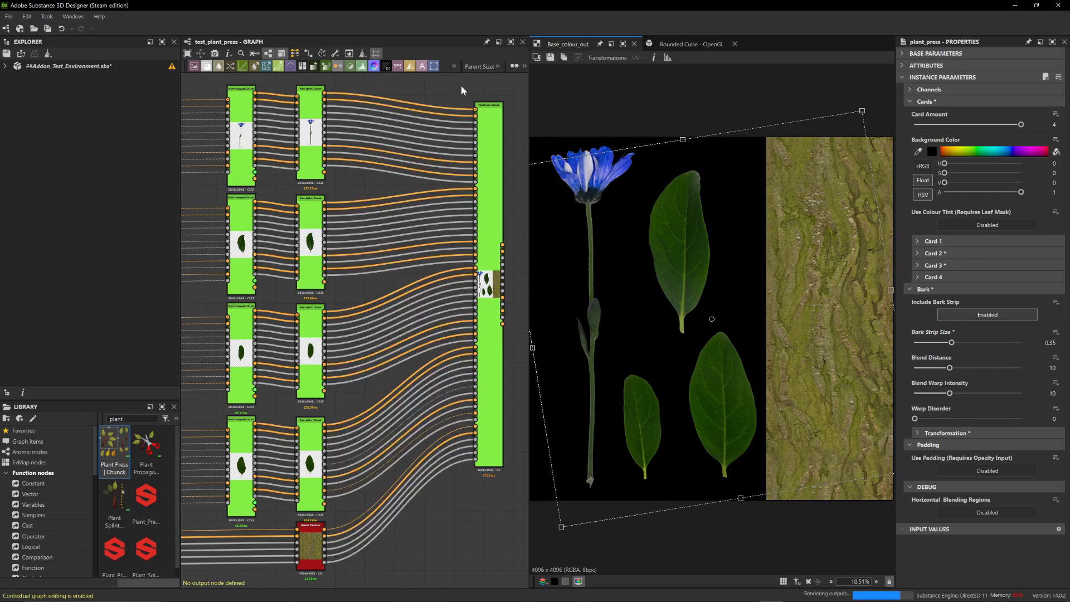
{"action": "double_click", "coordinate": [503, 252]}
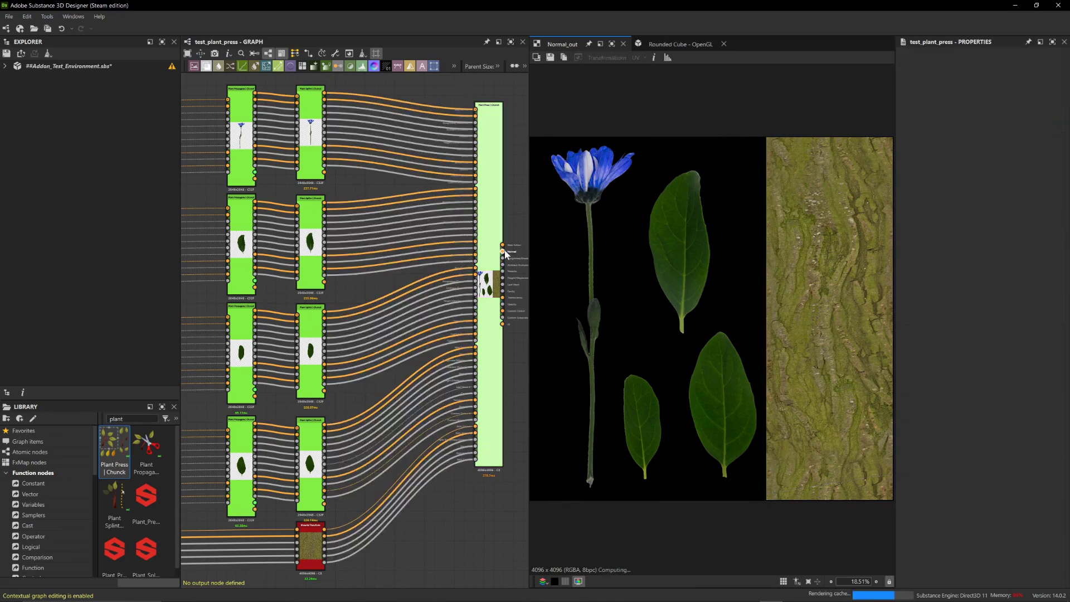
{"action": "double_click", "coordinate": [503, 258]}
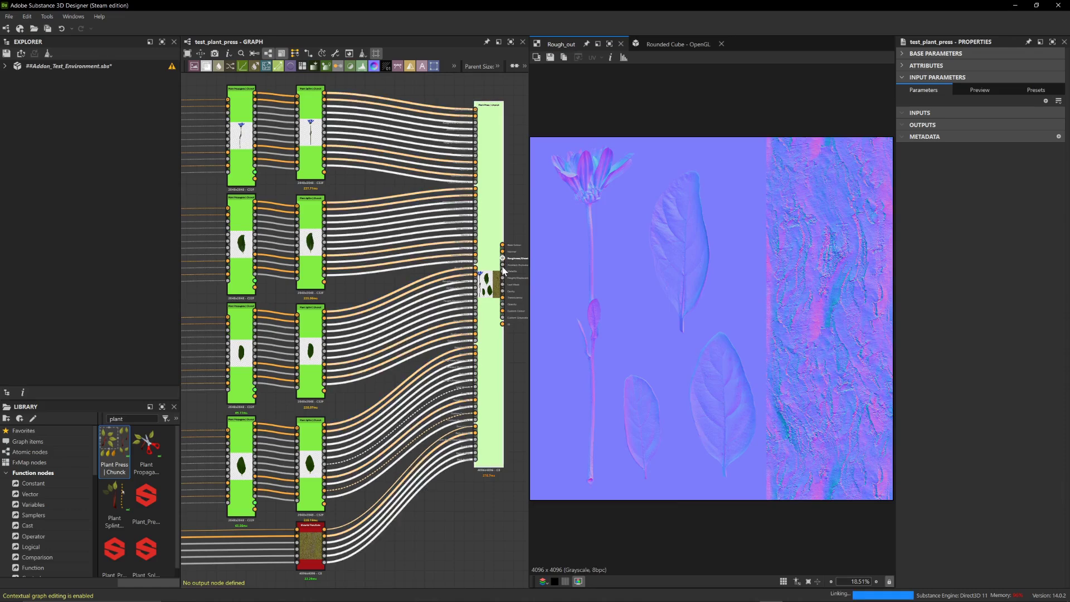
{"action": "double_click", "coordinate": [504, 271]}
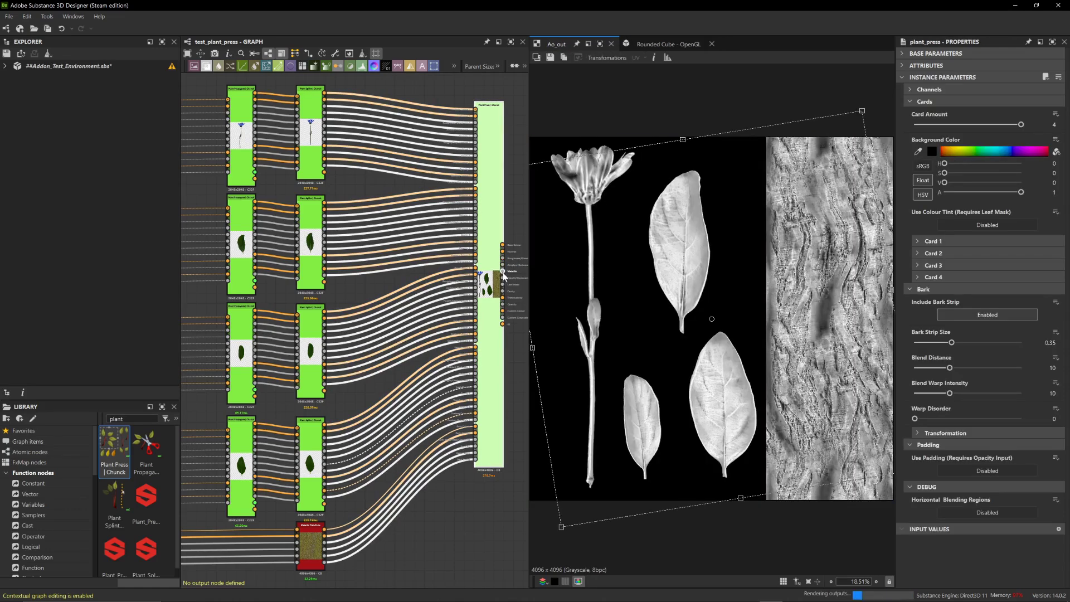
{"action": "double_click", "coordinate": [504, 277]}
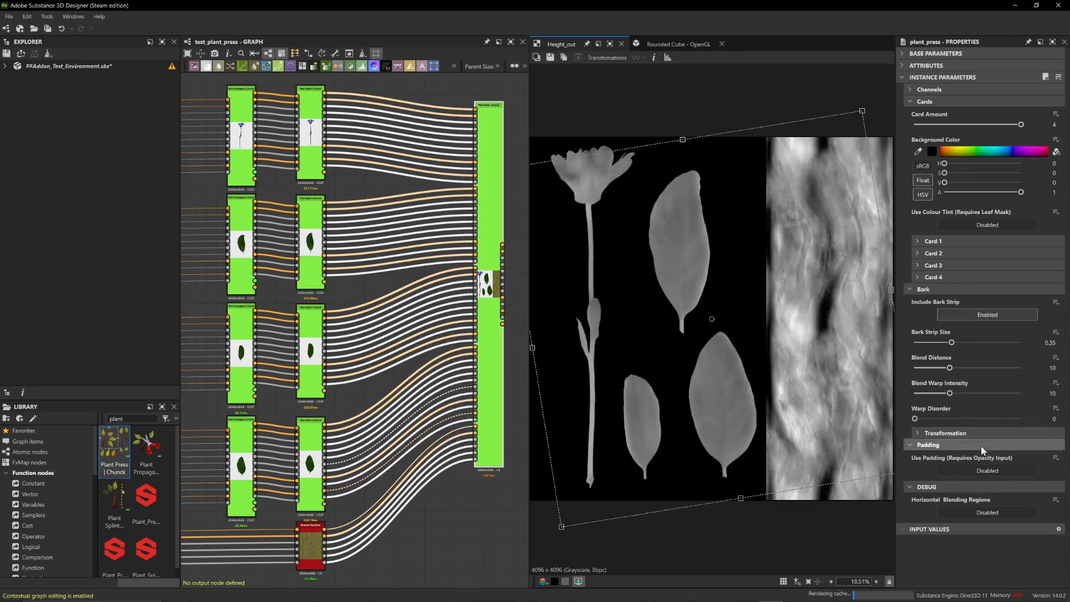
Enable padding on the Plant Press node and set the padding distance to 35.87
{"action": "left_click", "coordinate": [987, 471]}
{"action": "scroll", "coordinate": [987, 436], "scroll_direction": "down", "scroll_amount": 1}
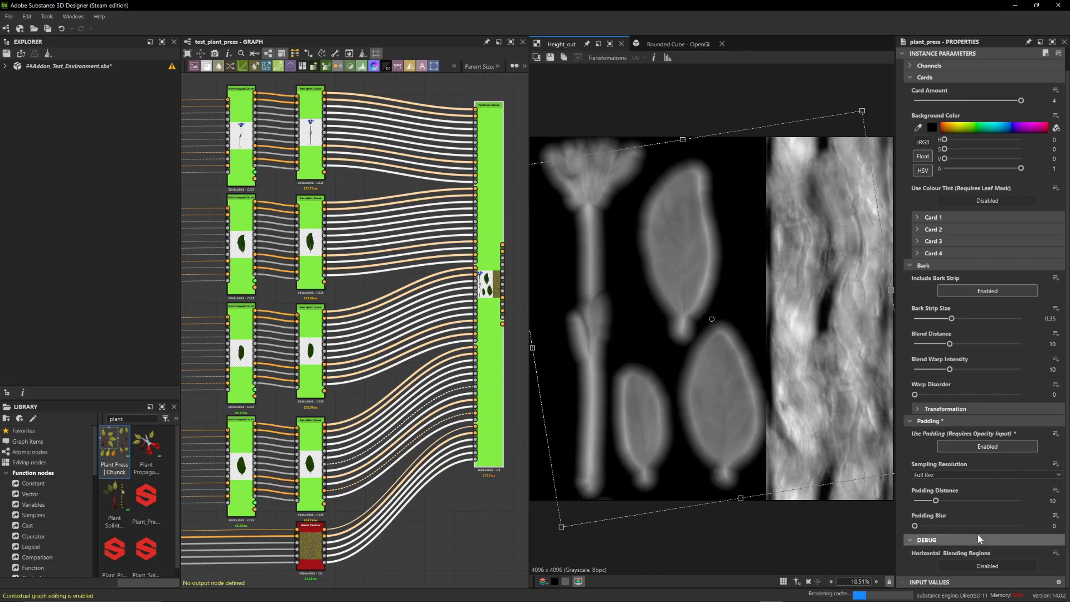
{"action": "left_click_drag", "start_coordinate": [936, 500], "coordinate": [990, 501]}
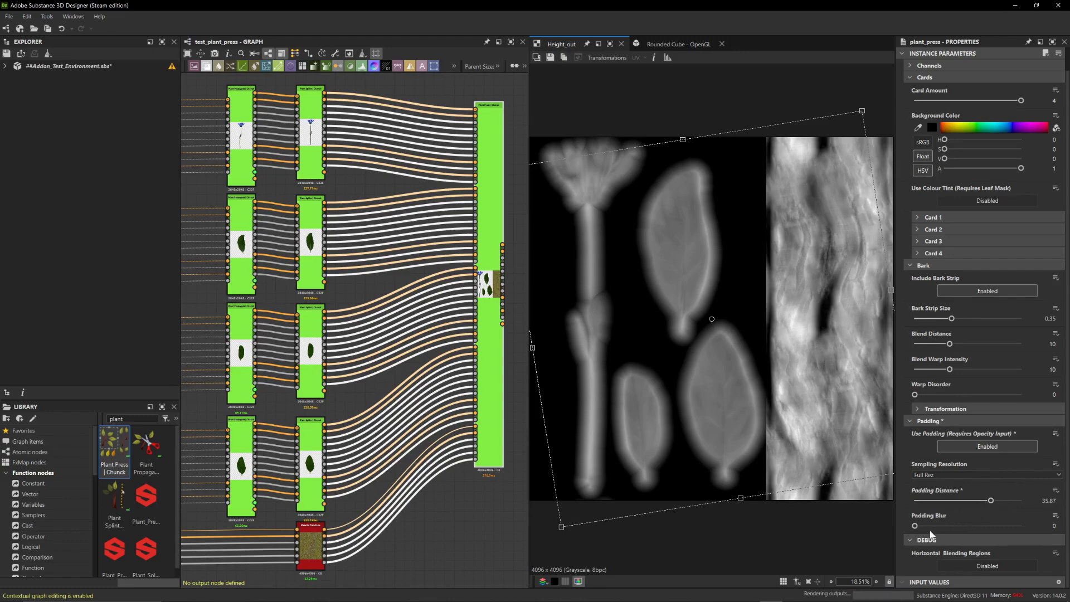